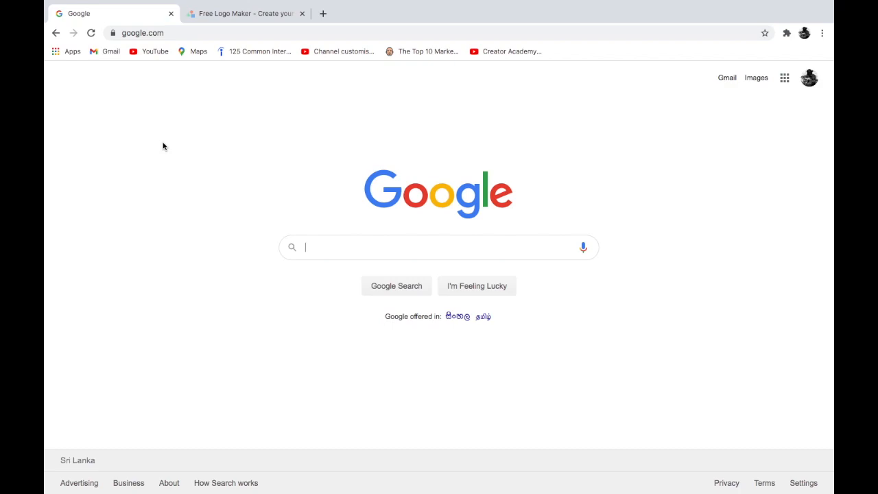
# - Switch to the LogoMakr page and add a text object reading "Triple T Tutorials"
pyautogui.click(211, 22)
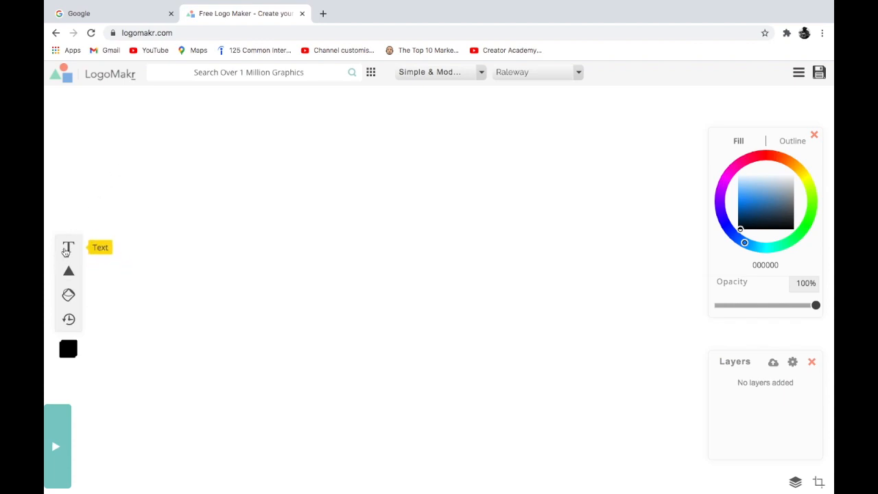
pyautogui.click(66, 249)
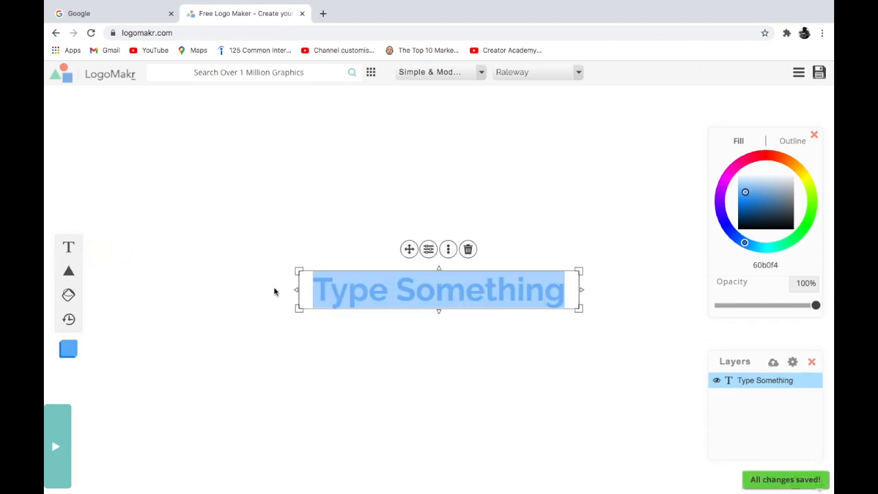
pyautogui.tripleClick(366, 293)
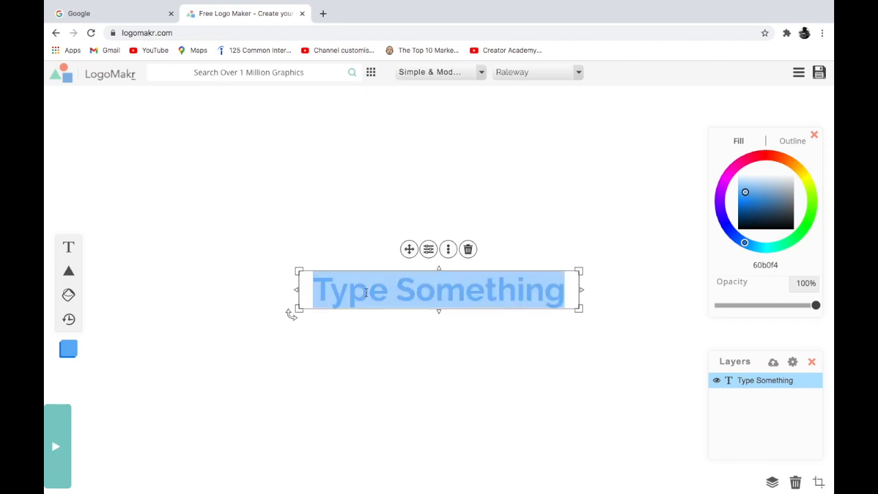
pyautogui.write('Tripe')
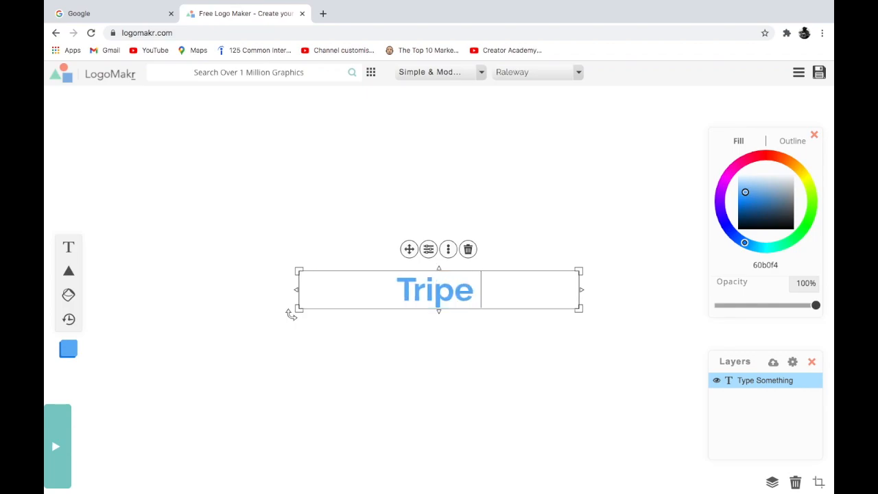
pyautogui.press('BackSpace')
pyautogui.write('le T T')
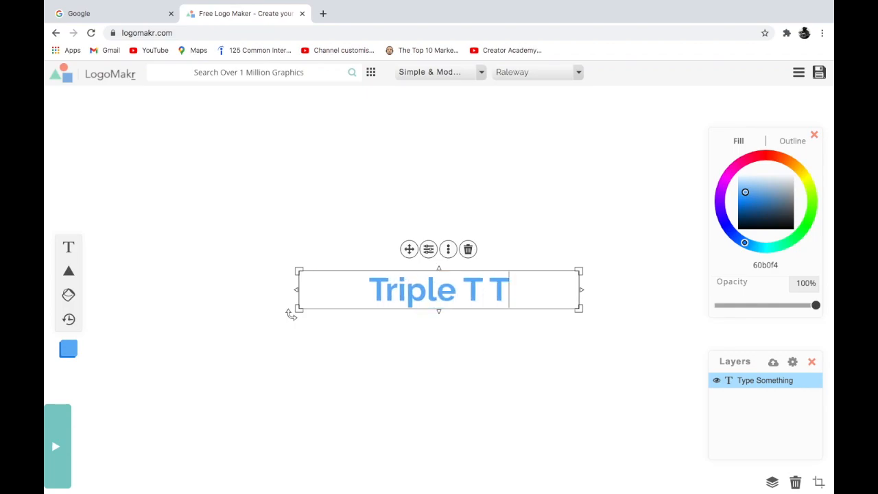
pyautogui.write('utorials')
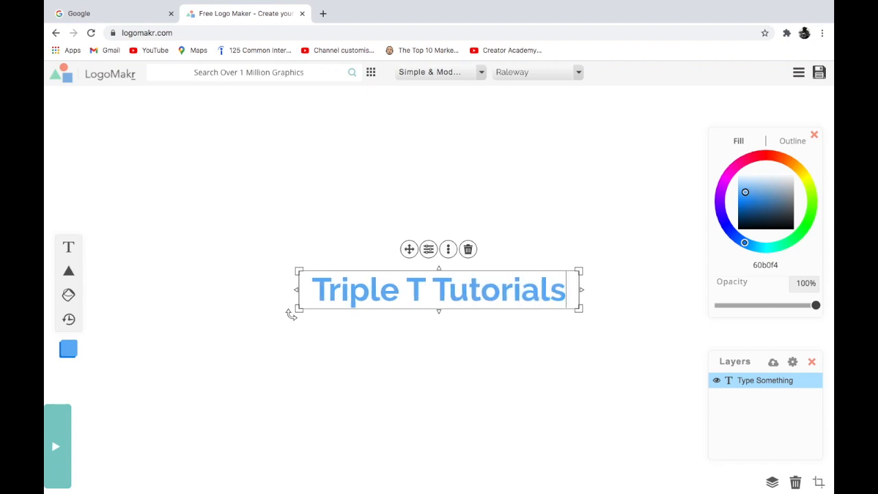
# - Set the fill of the whole "Triple T Tutorials" text to black (000000)
pyautogui.click(420, 293)
pyautogui.hotkey('ctrl', 'a')
pyautogui.moveTo(781, 216); pyautogui.dragTo(735, 259)
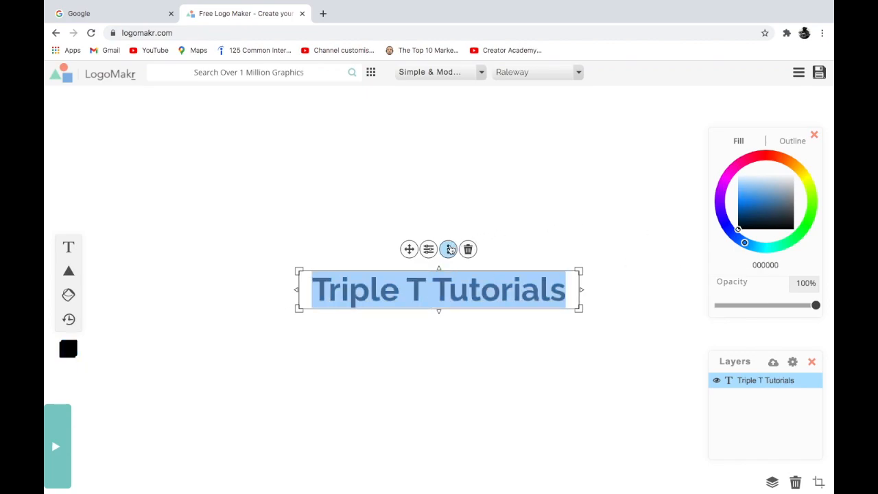
# - Open the formatting settings of the "Triple T Tutorials" text and make it bold
pyautogui.click(448, 248)
pyautogui.click(428, 250)
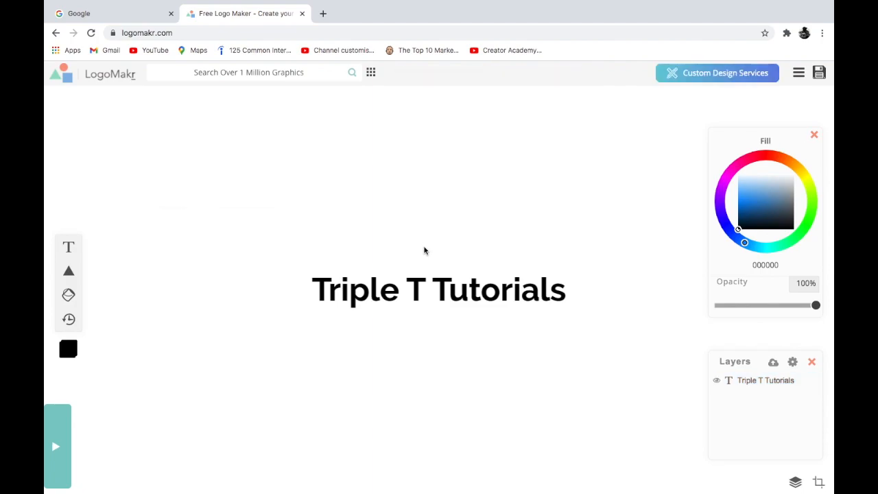
pyautogui.click(435, 287)
pyautogui.click(420, 250)
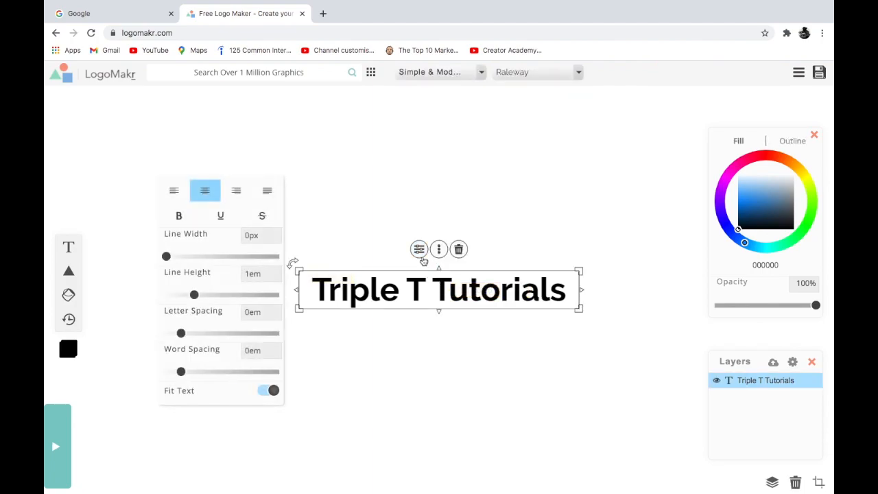
pyautogui.click(192, 221)
# - Turn underline and strikethrough on and back off for the "Triple T Tutorials" text
pyautogui.click(211, 220)
pyautogui.click(211, 220)
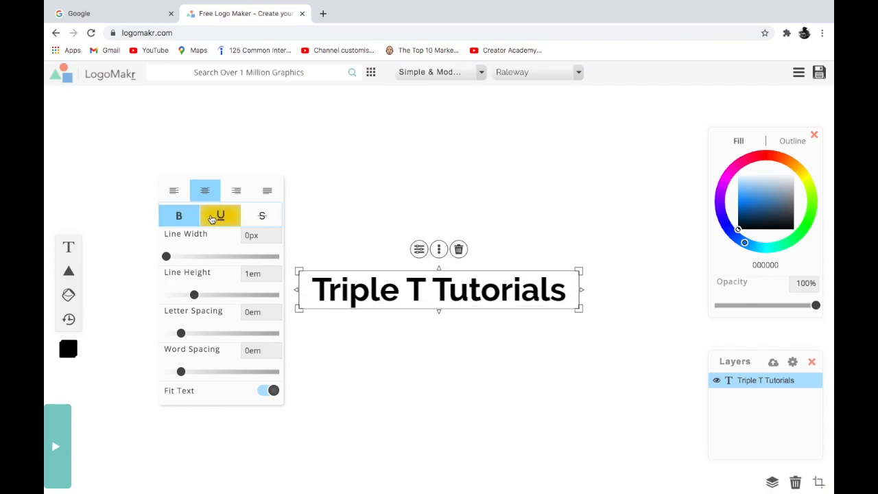
pyautogui.click(262, 217)
pyautogui.click(262, 217)
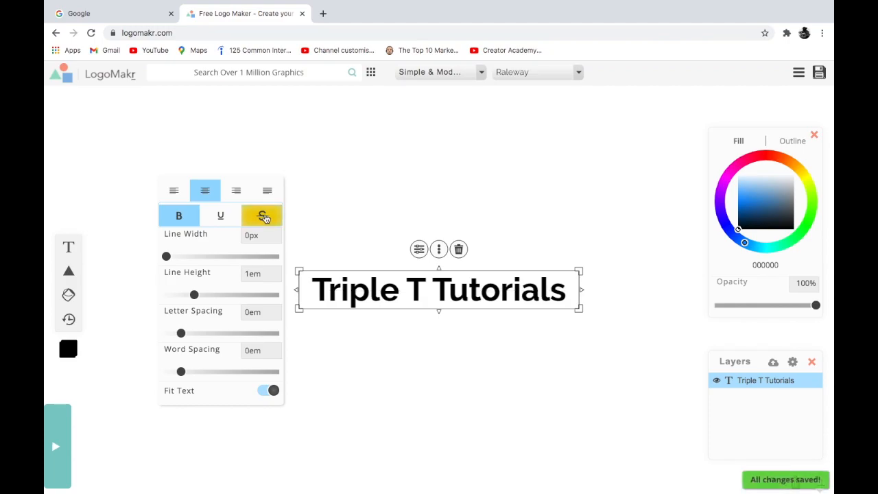
pyautogui.click(111, 139)
# - Add a circle shape and place it centred above the title text
pyautogui.moveTo(66, 272)
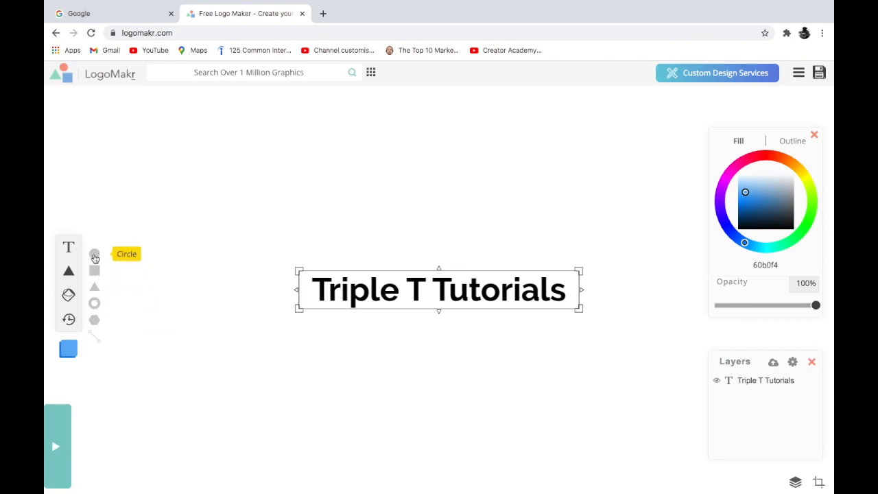
pyautogui.click(94, 256)
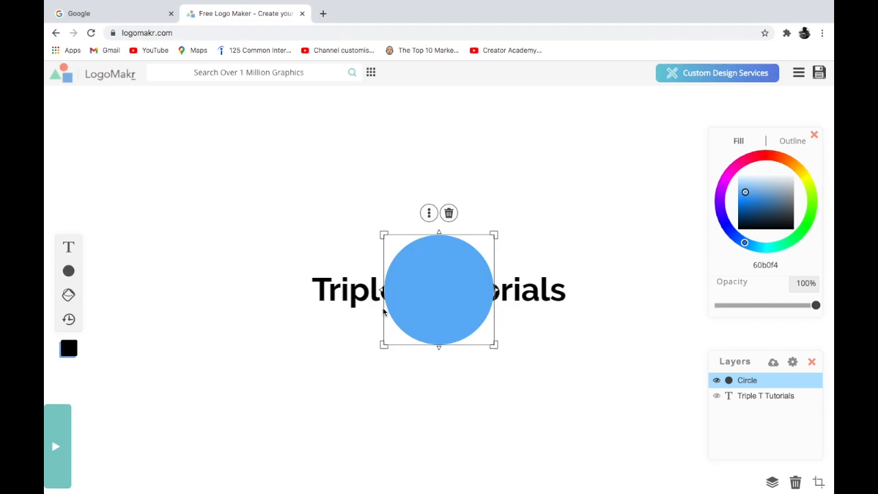
pyautogui.moveTo(429, 313); pyautogui.dragTo(429, 226)
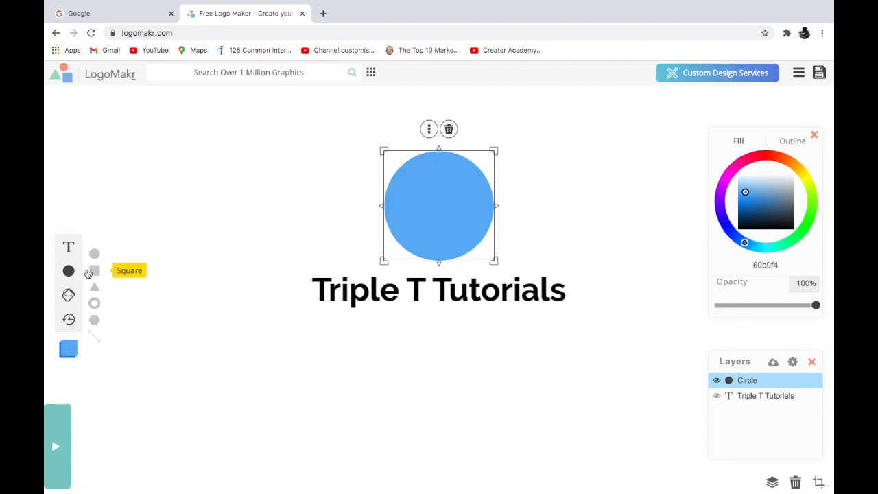
# - Add a square to the left of the title text and a triangle centred below it
pyautogui.click(88, 271)
pyautogui.moveTo(421, 309); pyautogui.dragTo(215, 288)
pyautogui.moveTo(71, 290)
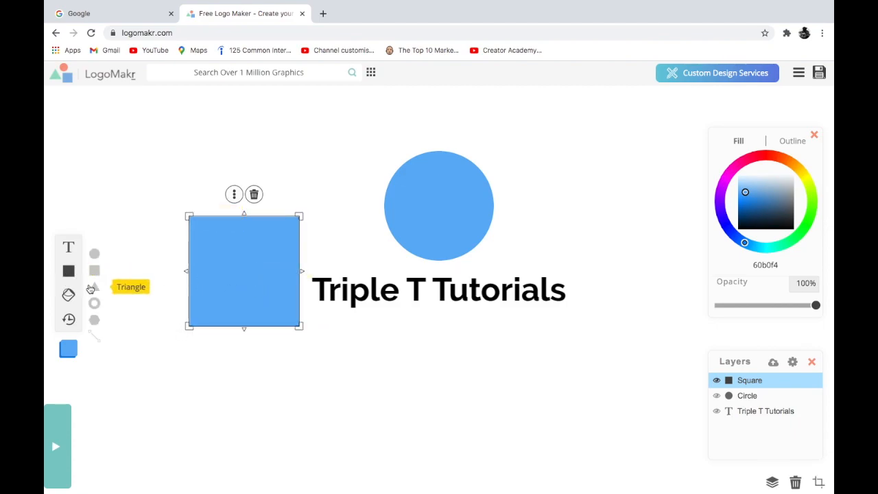
pyautogui.click(89, 289)
pyautogui.moveTo(432, 312); pyautogui.dragTo(433, 374)
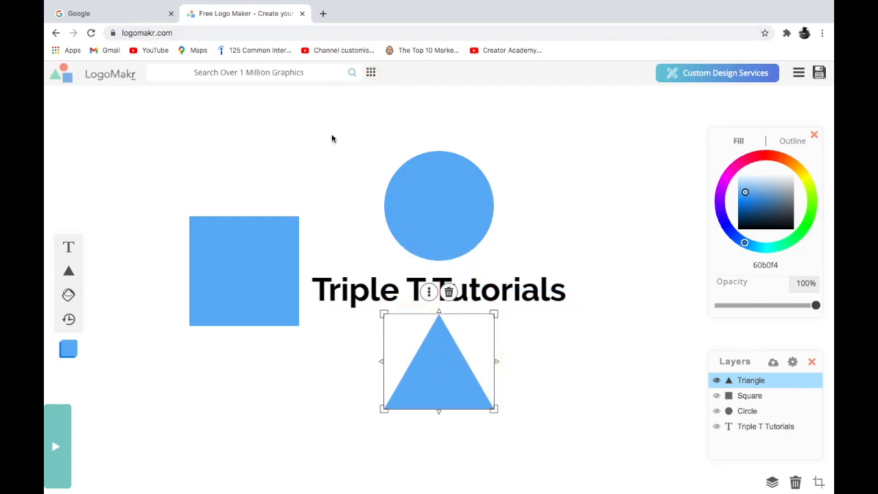
# - Change the square's fill from the default blue to a slightly softened red
pyautogui.click(236, 260)
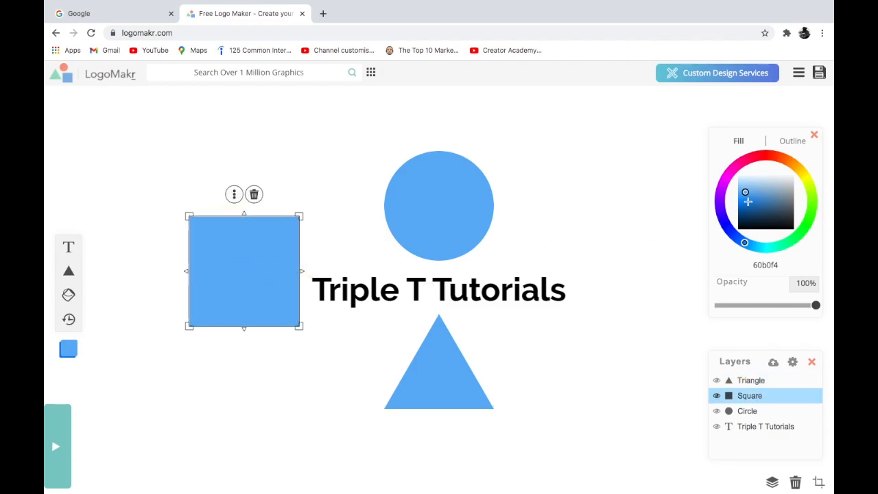
pyautogui.moveTo(744, 193); pyautogui.dragTo(794, 178)
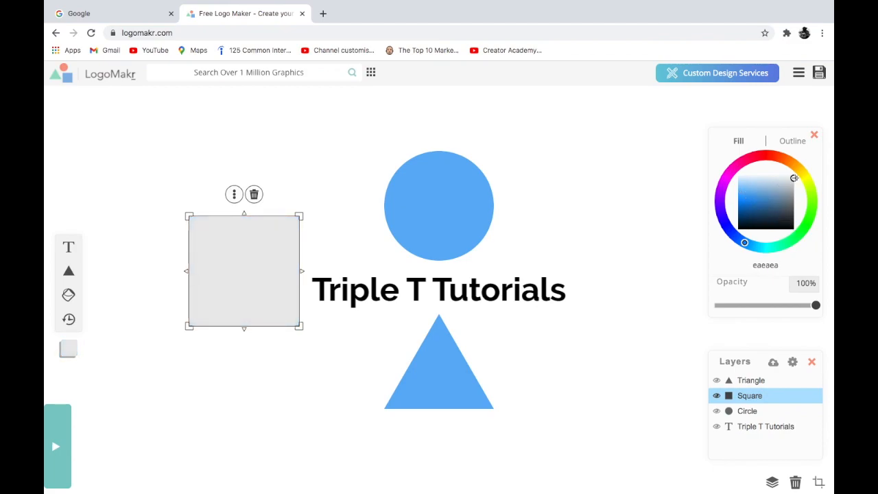
pyautogui.moveTo(746, 244)
pyautogui.mouseDown()
pyautogui.moveTo(727, 230)
pyautogui.moveTo(736, 165)
pyautogui.moveTo(768, 155)
pyautogui.mouseUp()
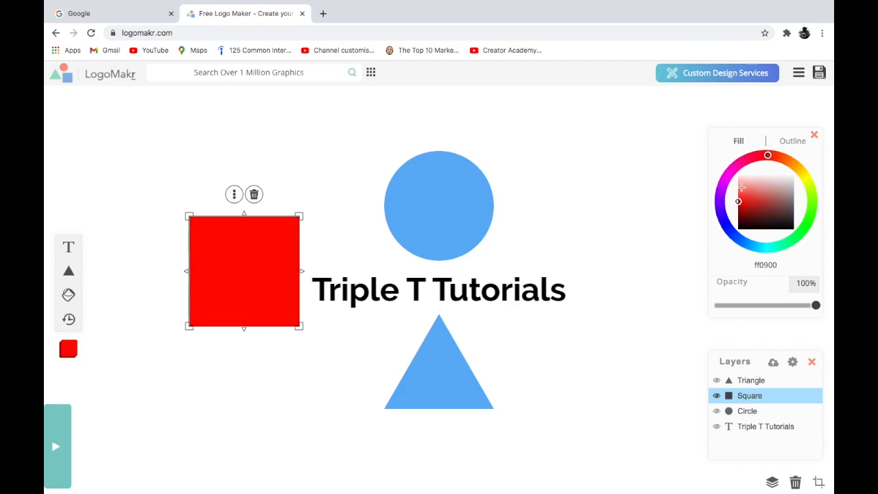
pyautogui.moveTo(739, 201)
pyautogui.mouseDown()
pyautogui.moveTo(776, 243)
pyautogui.moveTo(803, 158)
pyautogui.moveTo(747, 199)
pyautogui.mouseUp()
# - Set the circle's fill to bright cyan (00ffe8)
pyautogui.click(454, 190)
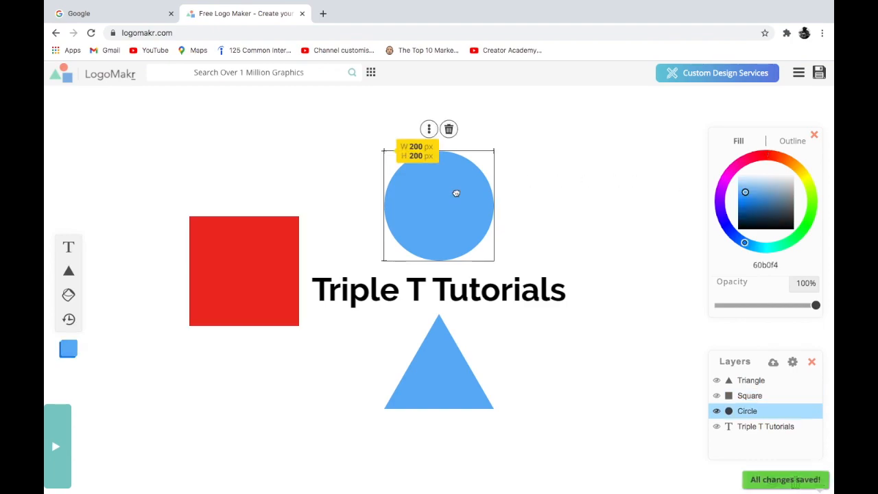
pyautogui.moveTo(745, 242); pyautogui.dragTo(770, 247)
pyautogui.click(671, 220)
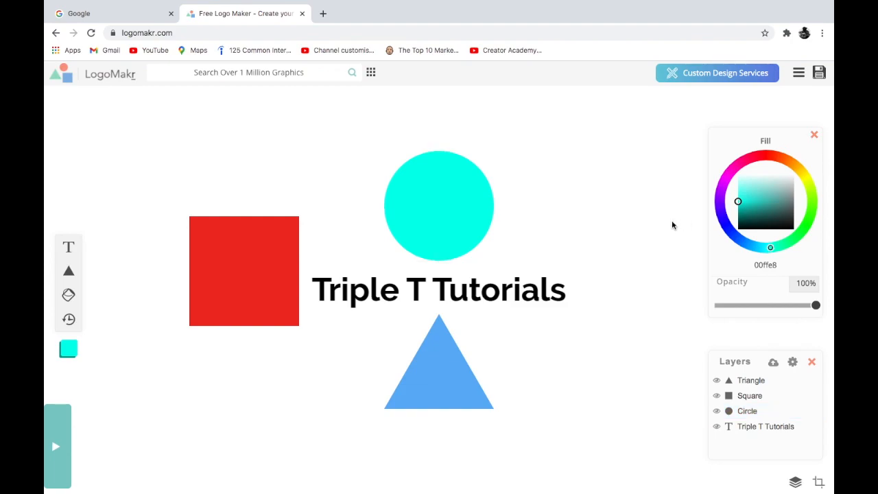
# - Set the triangle's fill to a stronger blue (108ffb)
pyautogui.click(451, 380)
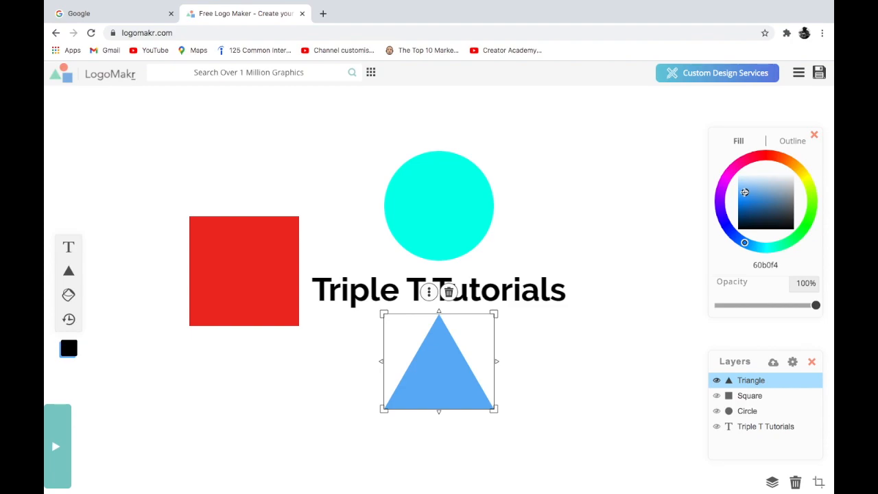
pyautogui.click(741, 197)
pyautogui.moveTo(742, 197); pyautogui.dragTo(739, 199)
pyautogui.click(569, 265)
# - Move the triangle slightly lower, leaving more space beneath the title text
pyautogui.click(449, 365)
pyautogui.moveTo(448, 366); pyautogui.dragTo(444, 383)
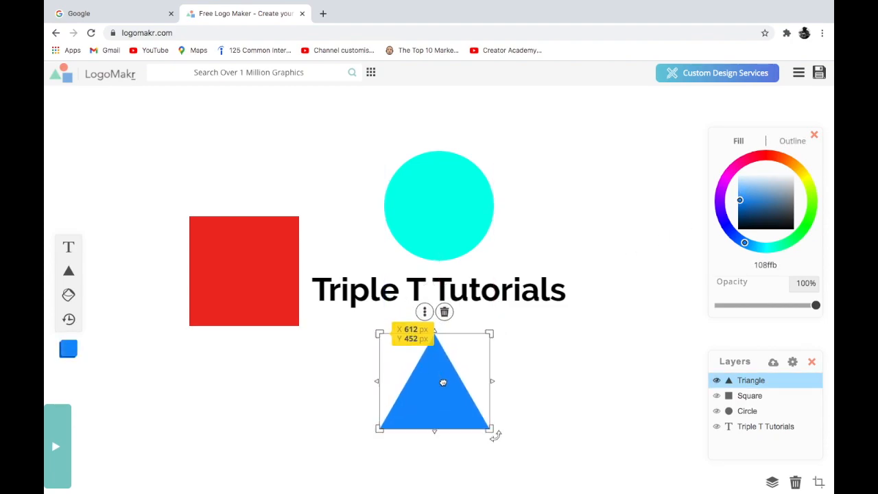
pyautogui.click(572, 238)
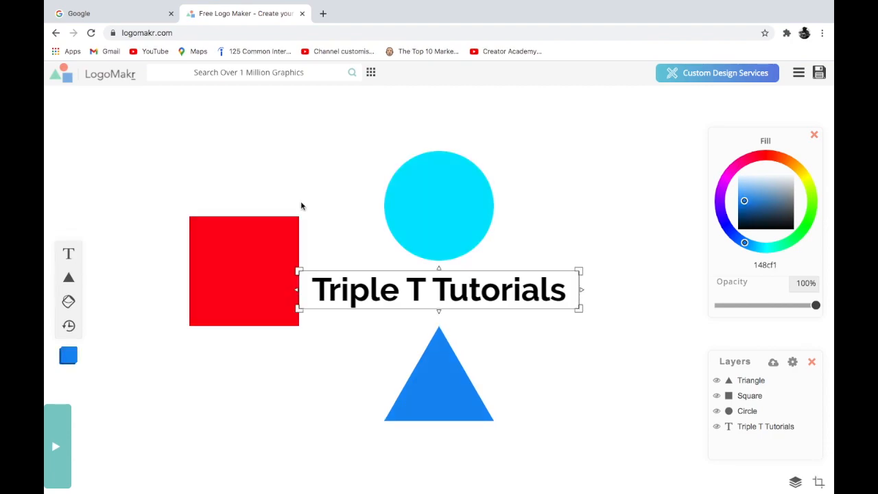
# - Undo the triangle's last fill change
pyautogui.click(244, 220)
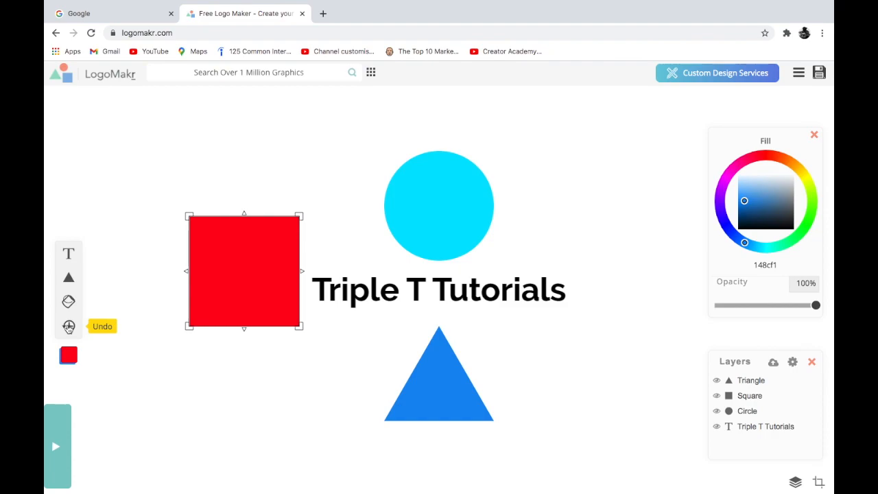
pyautogui.click(68, 327)
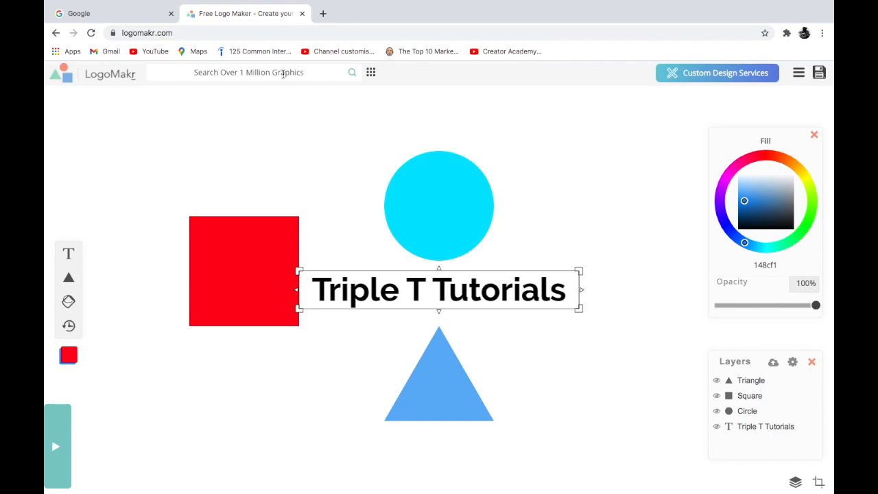
# - Search the graphics for "Youtube", insert the round red play-button icon and place it above the title's right end
pyautogui.click(282, 73)
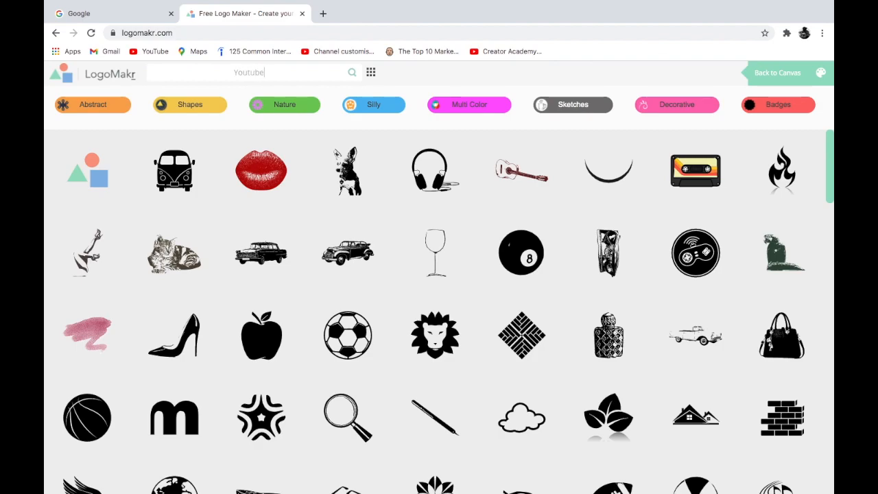
pyautogui.press('Return')
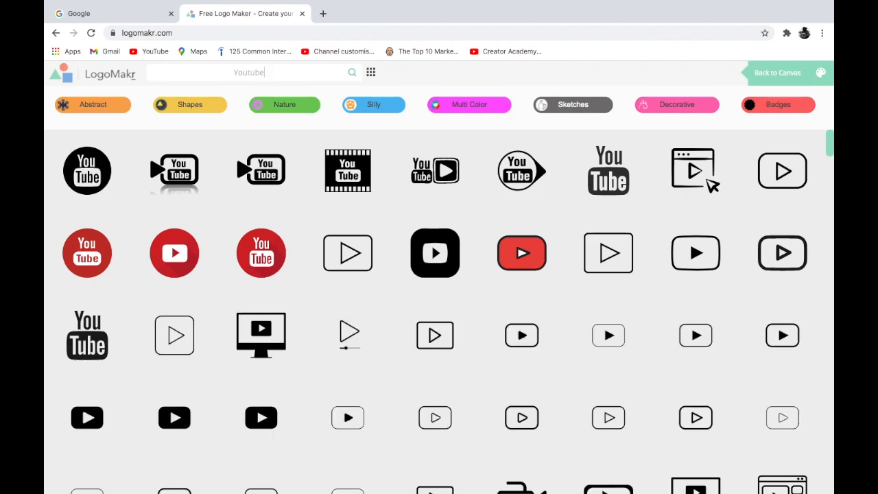
pyautogui.click(188, 252)
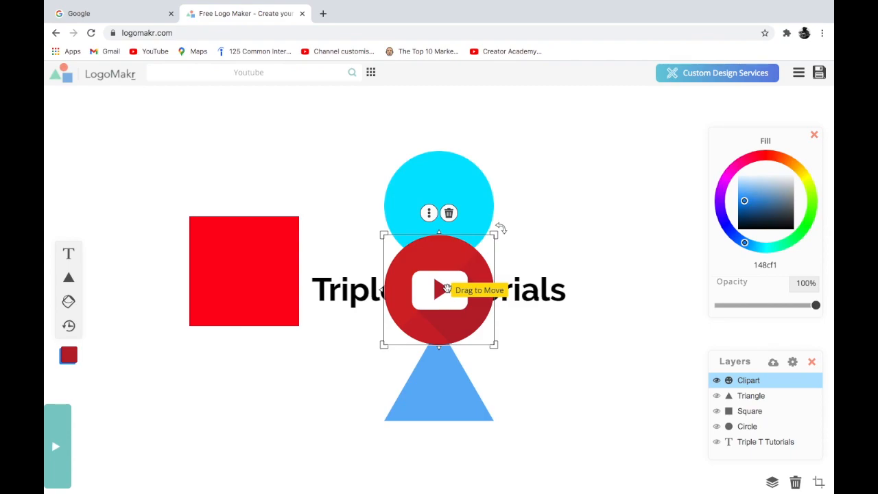
pyautogui.moveTo(445, 288); pyautogui.dragTo(599, 214)
# - Spread the layout by moving the circle up and left, the square and triangle down and left, and fine-tuning the play-button icon's position
pyautogui.moveTo(470, 213); pyautogui.dragTo(426, 187)
pyautogui.moveTo(284, 266); pyautogui.dragTo(255, 290)
pyautogui.moveTo(463, 372); pyautogui.dragTo(454, 383)
pyautogui.moveTo(595, 215)
pyautogui.mouseDown()
pyautogui.moveTo(598, 193)
pyautogui.moveTo(598, 205)
pyautogui.mouseUp()
pyautogui.click(619, 355)
pyautogui.click(495, 268)
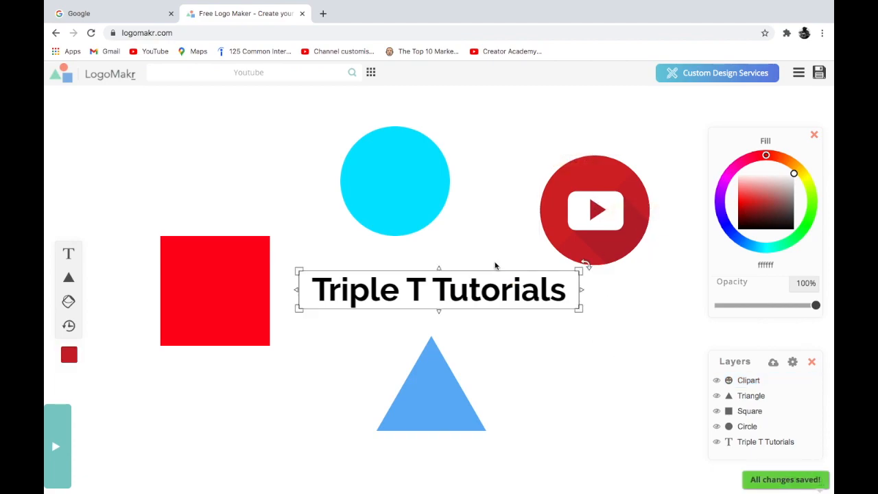
pyautogui.click(429, 182)
# - Search the graphics for "Car", insert the black sports car with a rear spoiler and place it below the title's left part
pyautogui.click(299, 75)
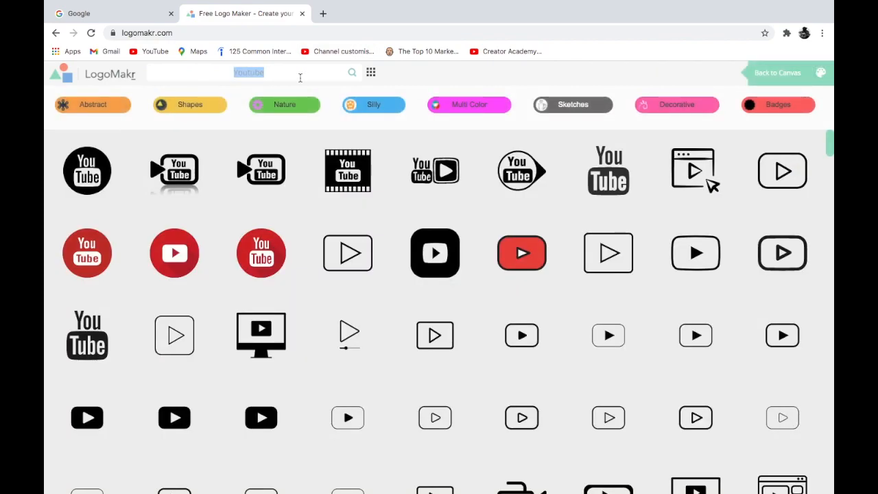
pyautogui.press('BackSpace')
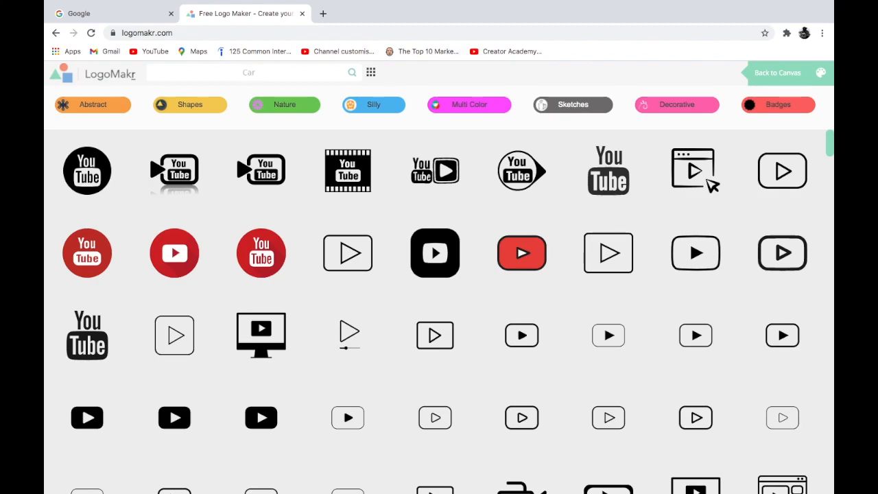
pyautogui.write('Car')
pyautogui.press('Return')
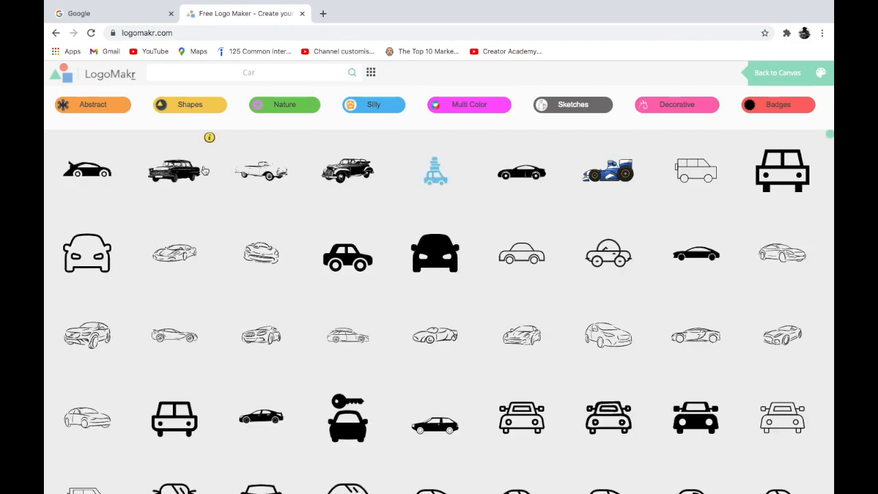
pyautogui.click(105, 172)
pyautogui.moveTo(433, 292); pyautogui.dragTo(362, 330)
# - Set the car graphic's fill to red (ff0300)
pyautogui.click(537, 340)
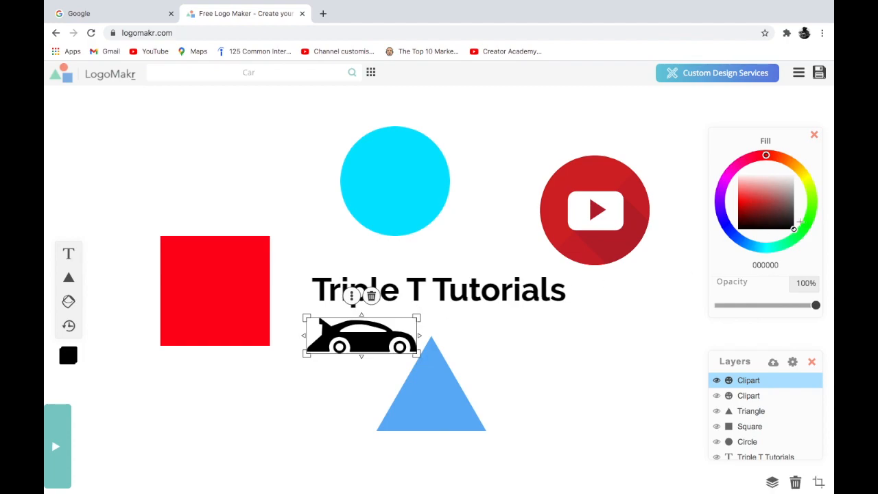
pyautogui.moveTo(792, 230)
pyautogui.mouseDown()
pyautogui.moveTo(747, 196)
pyautogui.moveTo(763, 184)
pyautogui.moveTo(782, 197)
pyautogui.moveTo(779, 175)
pyautogui.moveTo(766, 169)
pyautogui.mouseUp()
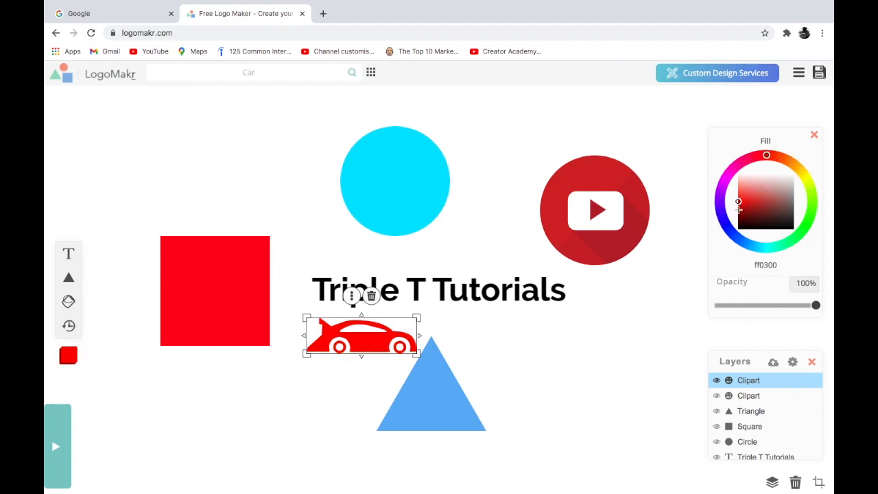
# - Set the car graphic's fill to black (000000) and deselect it
pyautogui.moveTo(739, 198)
pyautogui.mouseDown()
pyautogui.moveTo(789, 177)
pyautogui.moveTo(752, 192)
pyautogui.moveTo(739, 231)
pyautogui.mouseUp()
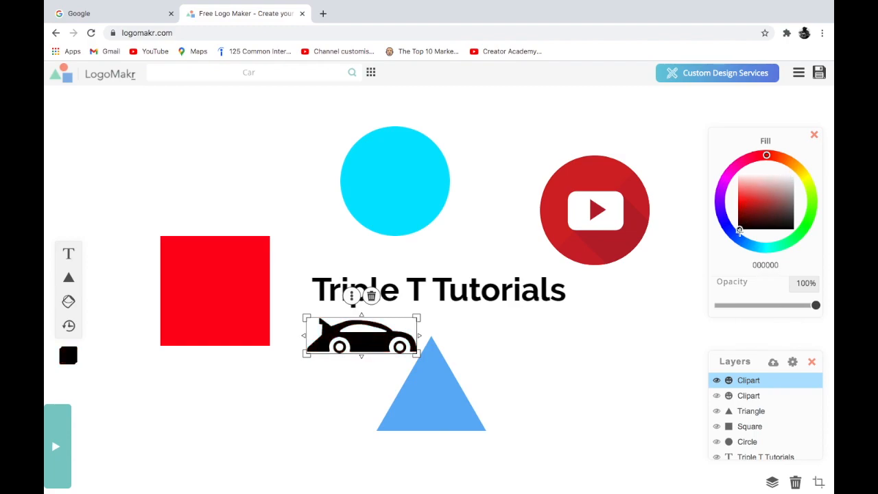
pyautogui.click(567, 350)
pyautogui.click(395, 181)
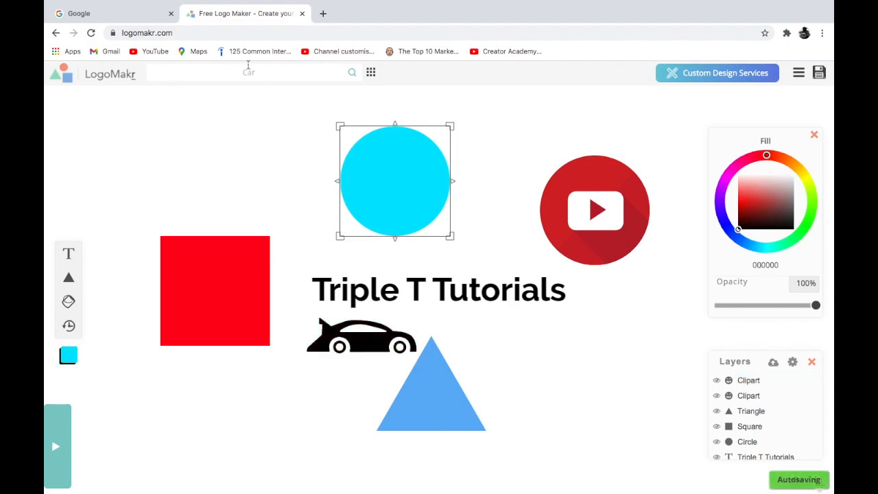
# - Search the graphics for "building", insert the black building with nine square windows and place it above the red square
pyautogui.click(264, 68)
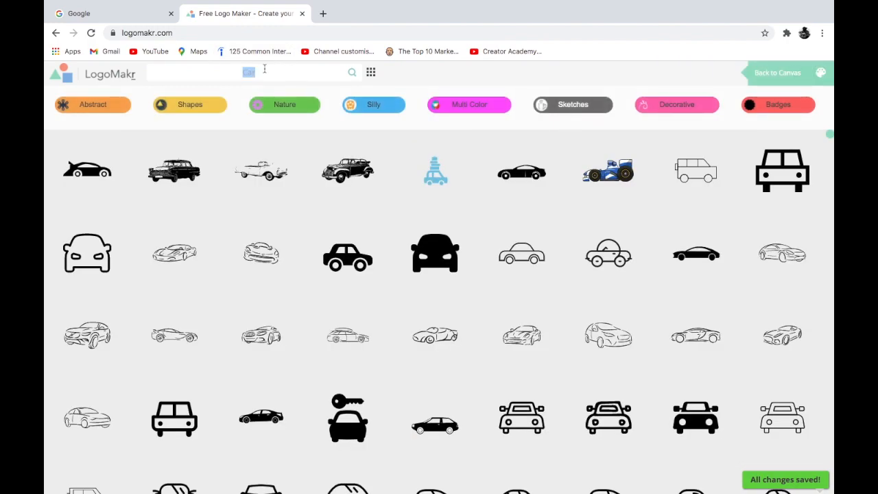
pyautogui.press('BackSpace')
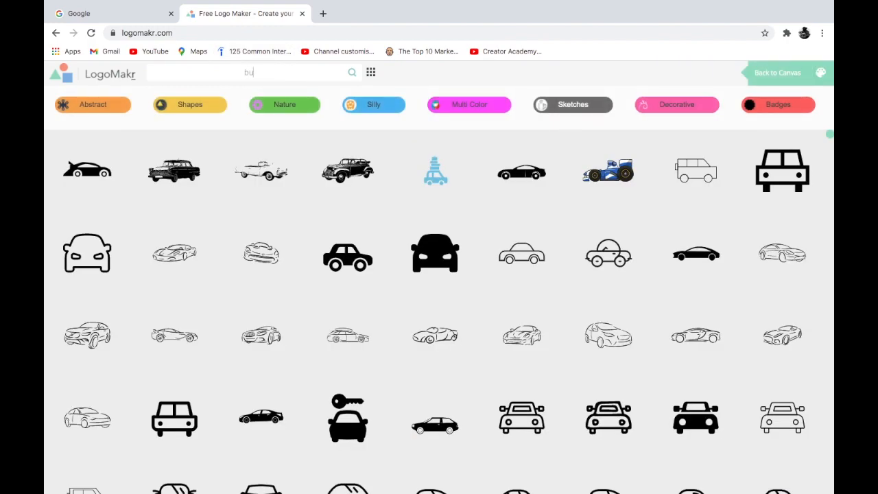
pyautogui.press('Return')
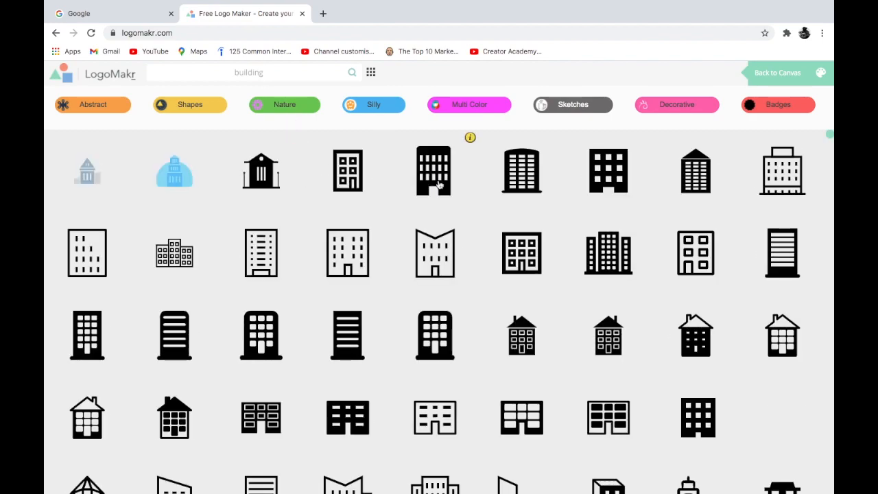
pyautogui.click(587, 184)
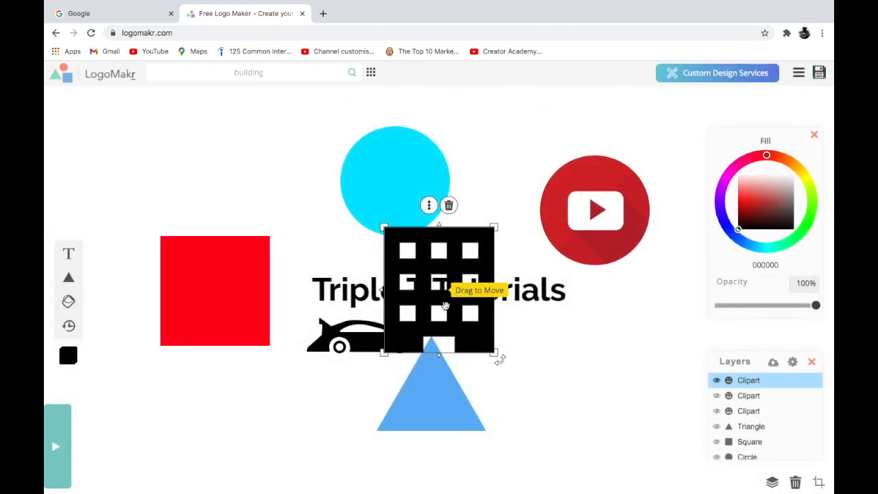
pyautogui.moveTo(448, 317); pyautogui.dragTo(285, 163)
# - Separate the car and triangle by moving the car slightly down and left and the triangle to the right
pyautogui.moveTo(378, 337); pyautogui.dragTo(356, 358)
pyautogui.moveTo(437, 412); pyautogui.dragTo(511, 412)
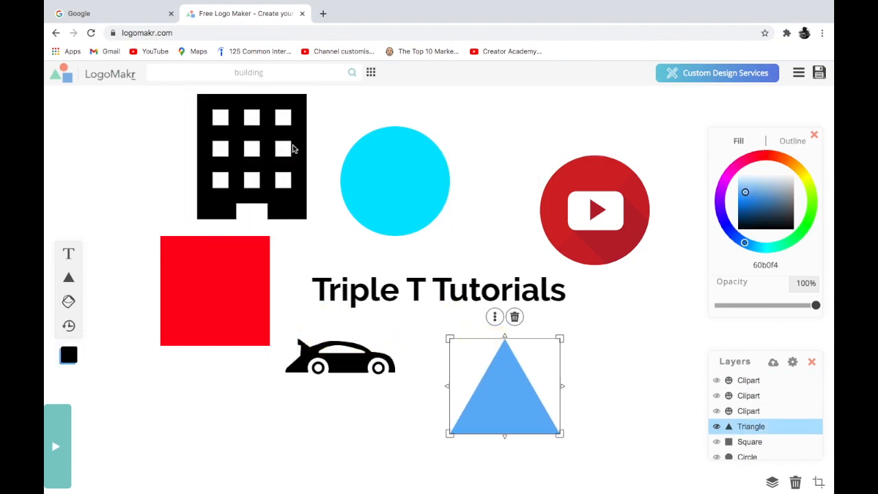
# - Enlarge the building slightly, place it to the left of the car, and move the red square up beside the circle
pyautogui.click(307, 97)
pyautogui.moveTo(307, 94); pyautogui.dragTo(313, 87)
pyautogui.moveTo(286, 130); pyautogui.dragTo(229, 399)
pyautogui.moveTo(237, 291); pyautogui.dragTo(245, 187)
pyautogui.rightClick(235, 396)
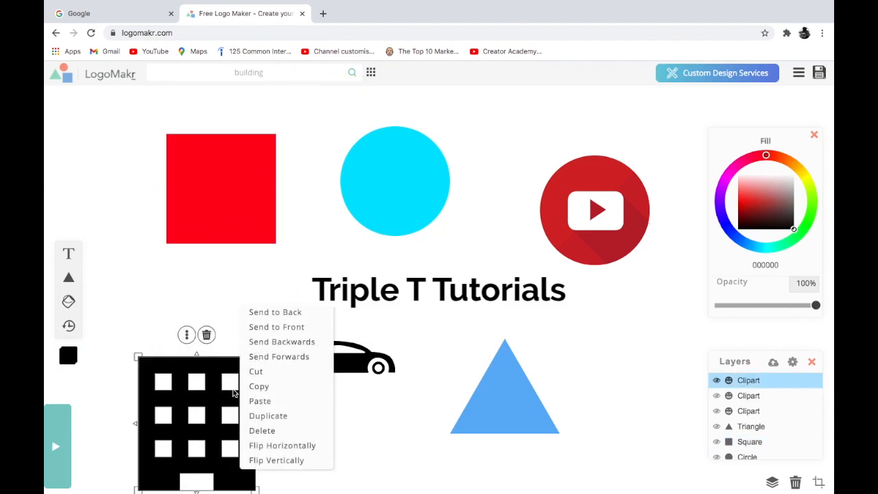
pyautogui.click(199, 403)
pyautogui.moveTo(199, 403); pyautogui.dragTo(203, 371)
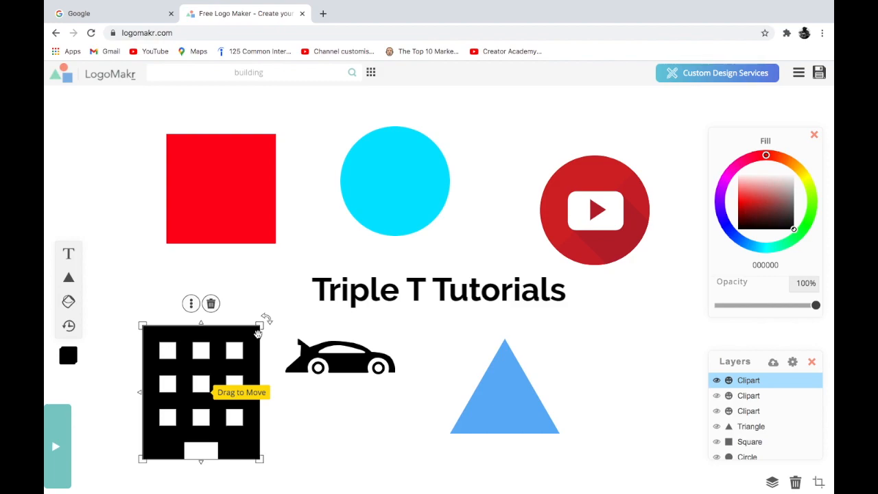
# - Clear the building search and browse the graphics in the Abstract and Shapes categories
pyautogui.click(288, 76)
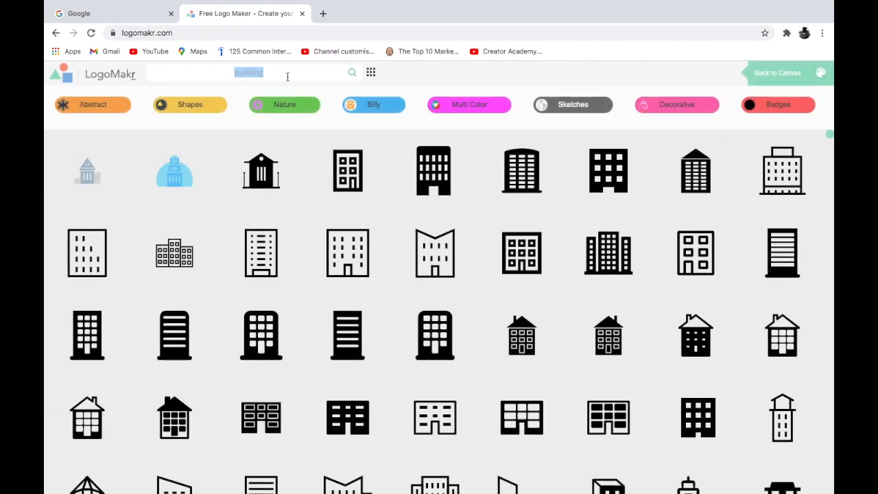
pyautogui.press('BackSpace')
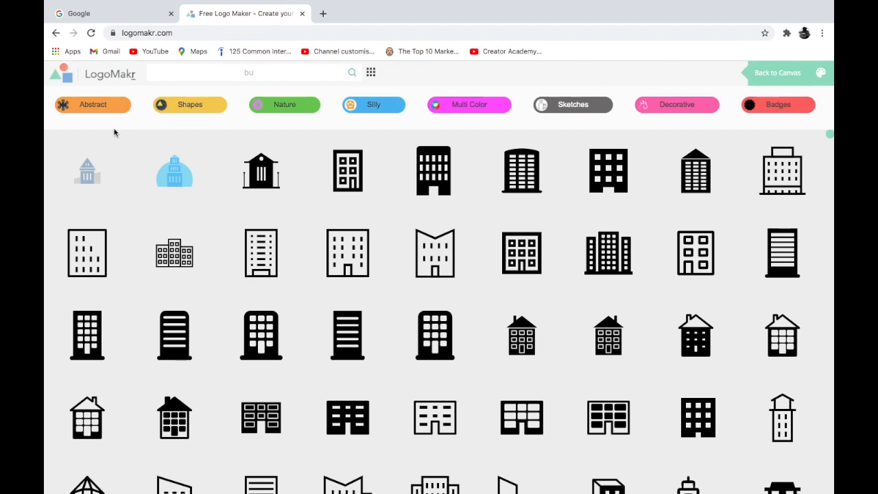
pyautogui.click(100, 108)
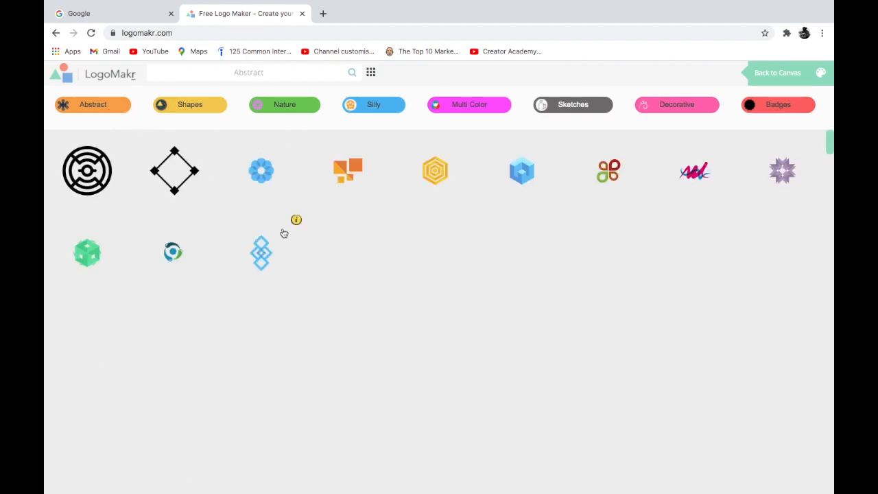
pyautogui.scroll(-4, 163, 251)
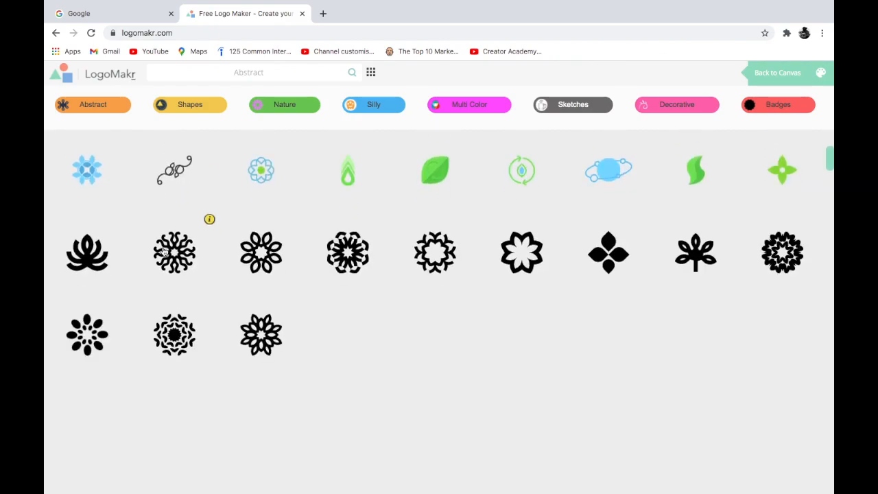
pyautogui.scroll(3, 165, 252)
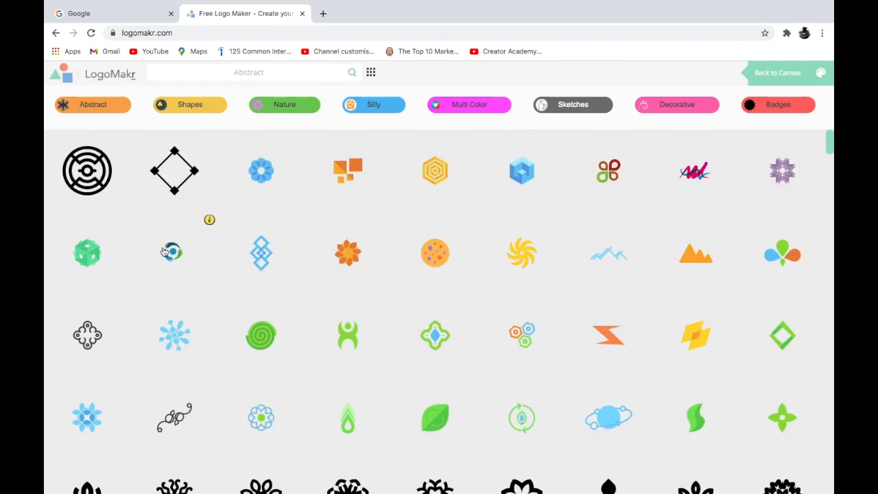
pyautogui.scroll(-10, 164, 252)
pyautogui.scroll(15, 164, 252)
pyautogui.click(173, 112)
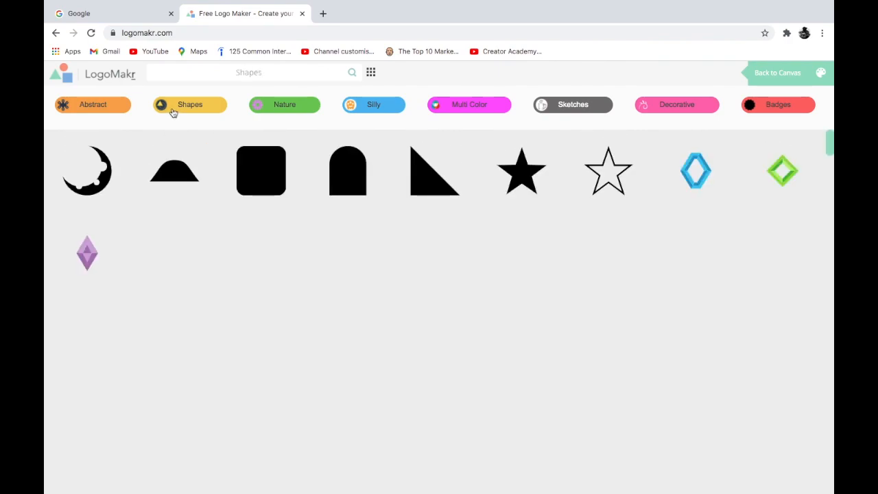
pyautogui.scroll(-3, 304, 243)
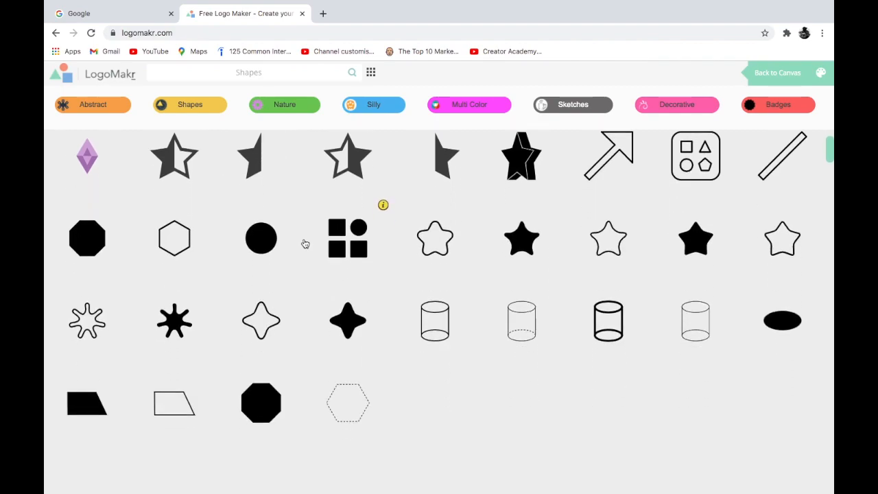
pyautogui.scroll(-3, 305, 245)
pyautogui.scroll(5, 305, 244)
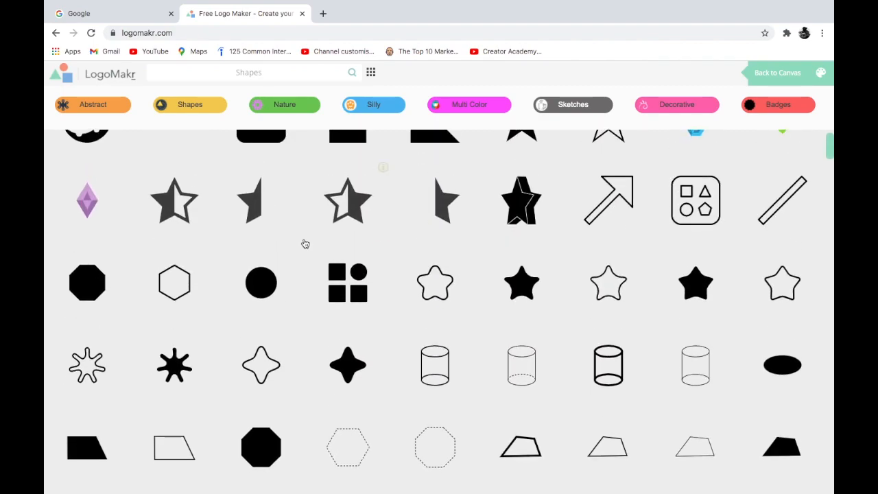
pyautogui.scroll(1, 306, 244)
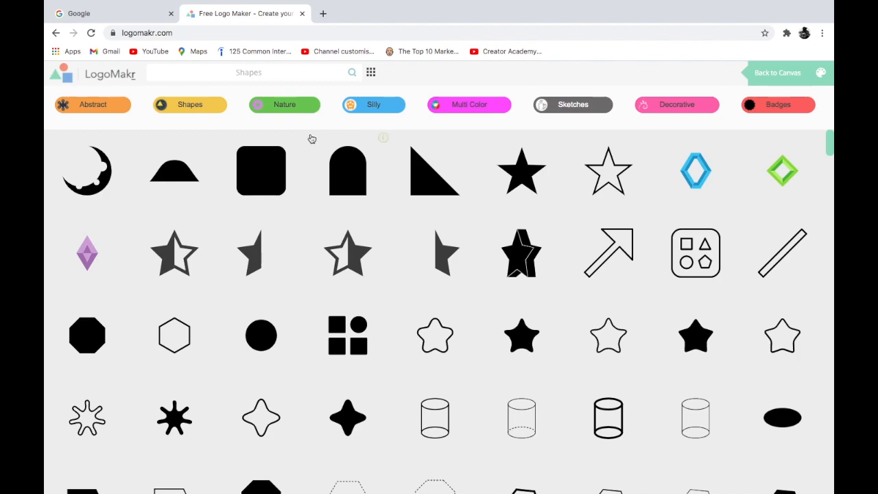
# - Browse the graphics in the Nature and Silly categories
pyautogui.click(302, 105)
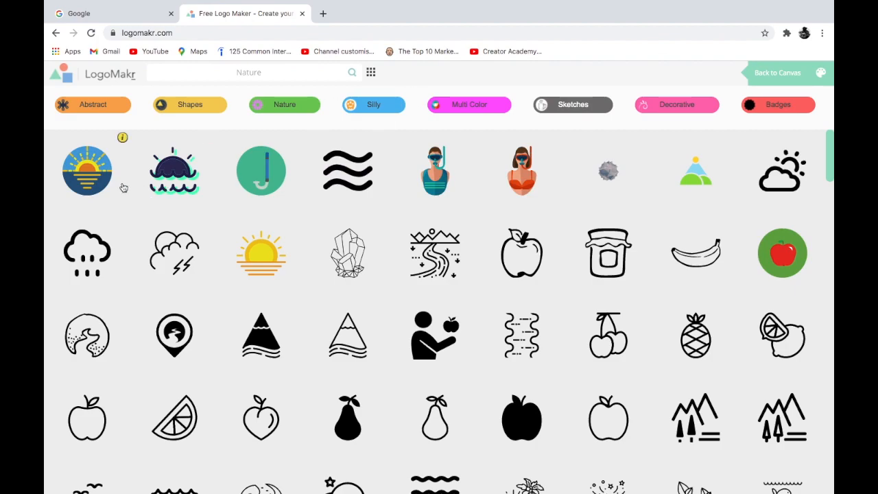
pyautogui.scroll(-4, 199, 292)
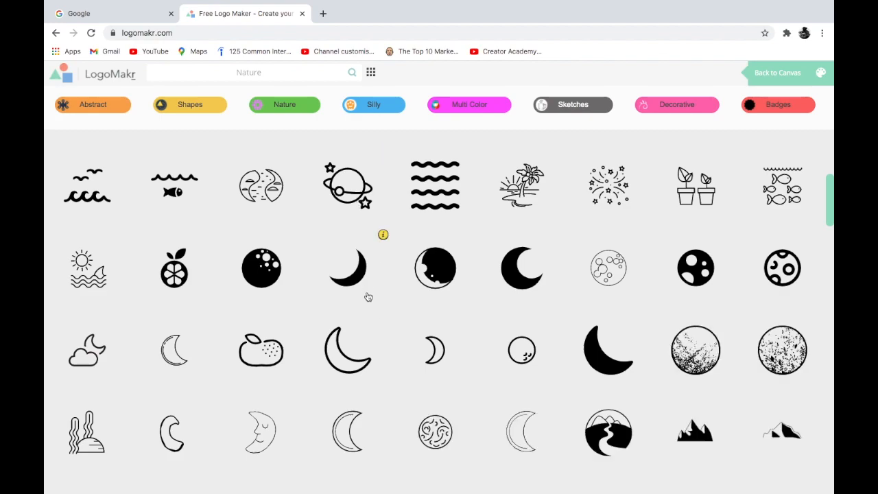
pyautogui.scroll(4, 377, 313)
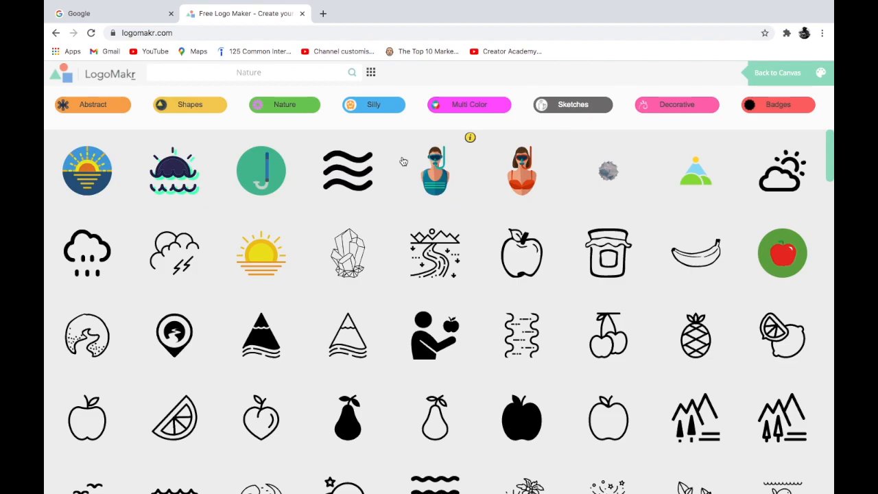
pyautogui.click(352, 104)
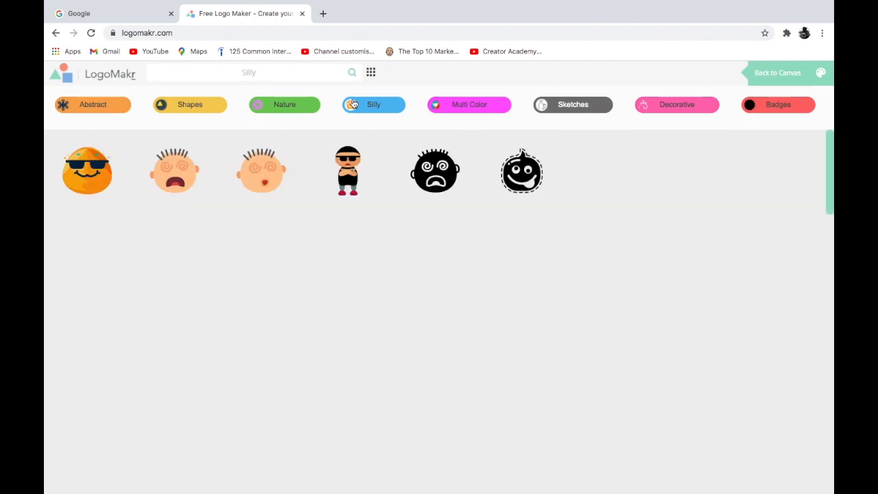
pyautogui.scroll(-3, 396, 284)
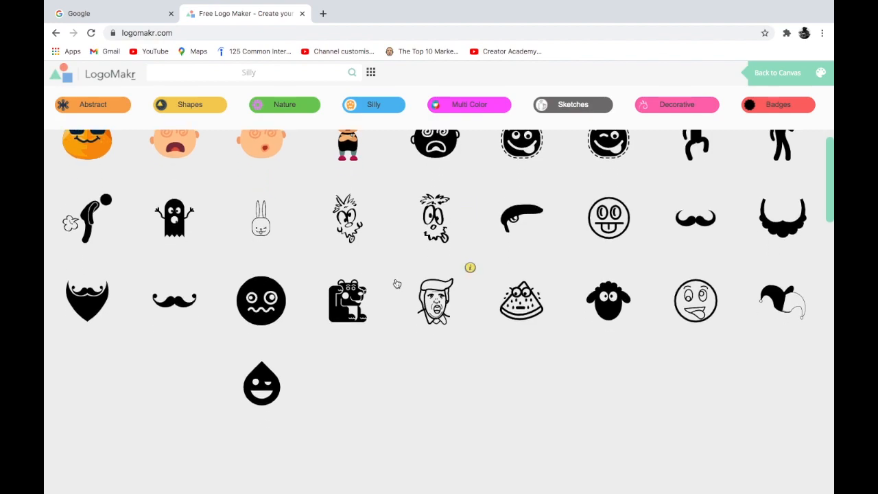
pyautogui.scroll(3, 397, 284)
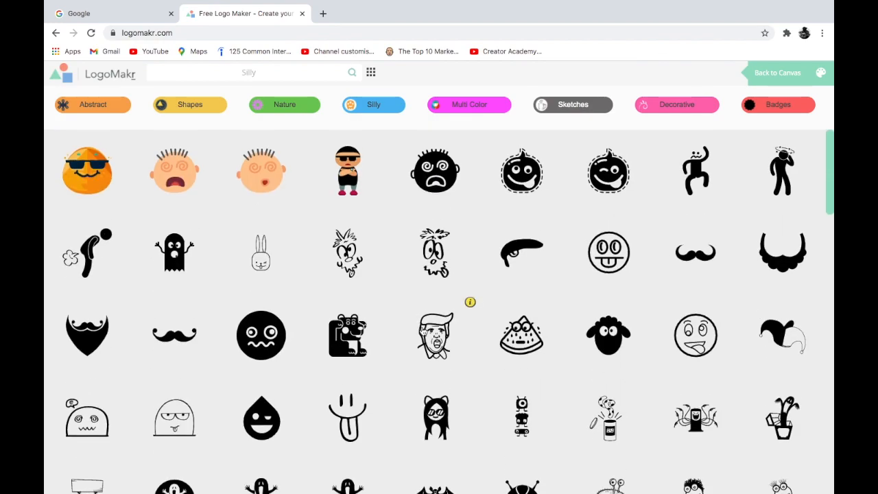
pyautogui.scroll(-10, 446, 360)
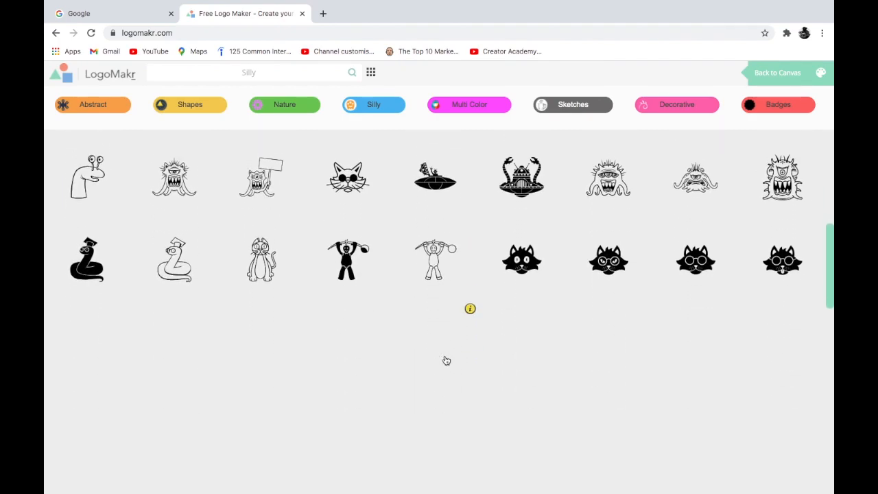
pyautogui.scroll(-3, 446, 360)
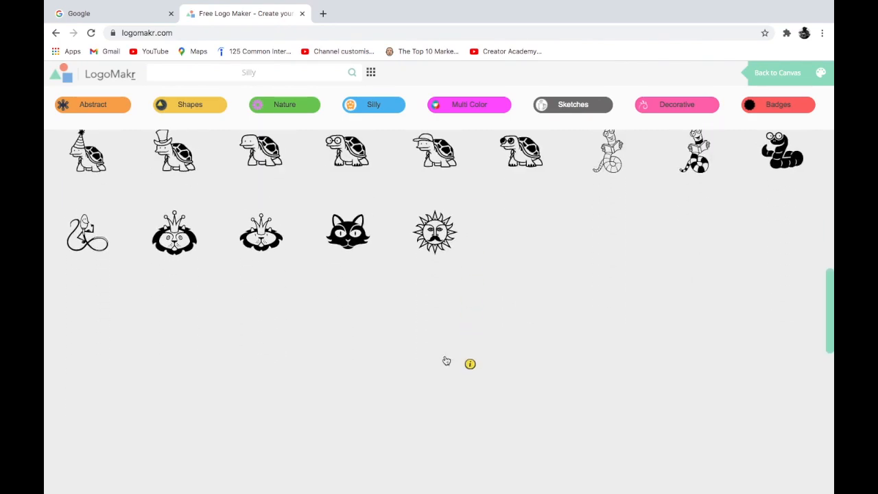
pyautogui.scroll(15, 446, 360)
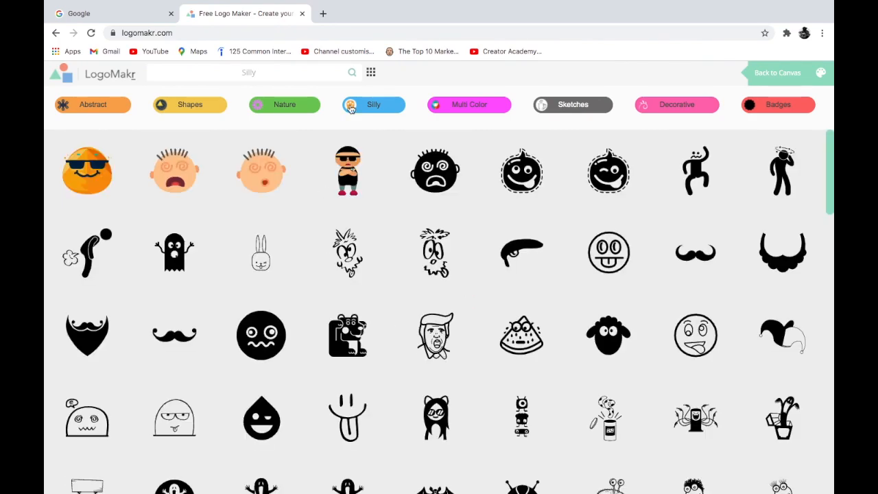
# - Browse the graphics in the Multi Color and Sketches categories
pyautogui.click(443, 112)
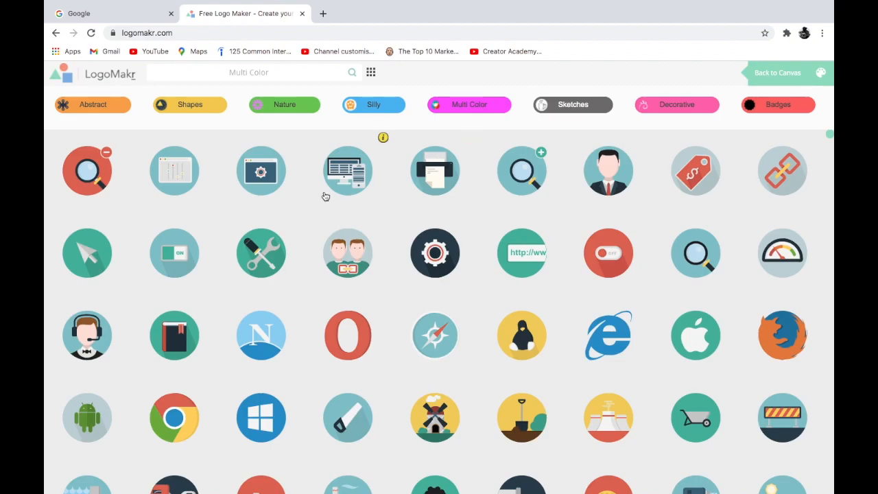
pyautogui.scroll(-1, 357, 216)
pyautogui.scroll(-3, 378, 288)
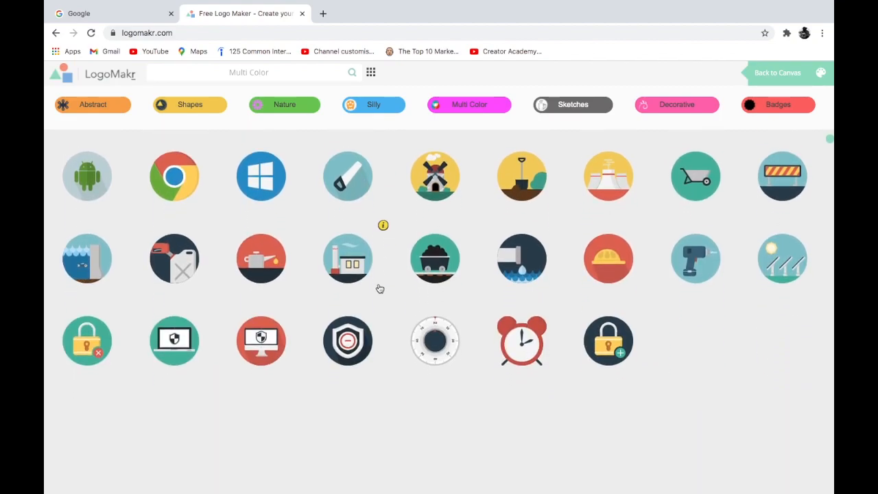
pyautogui.scroll(4, 377, 309)
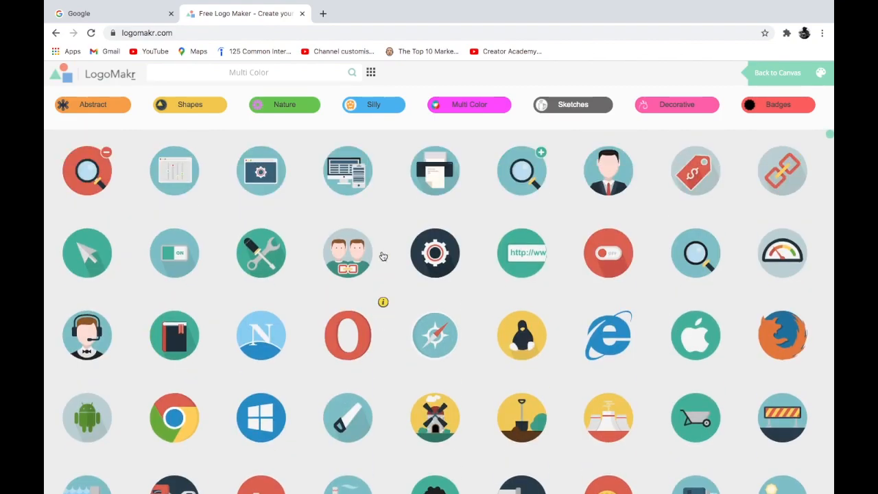
pyautogui.click(583, 108)
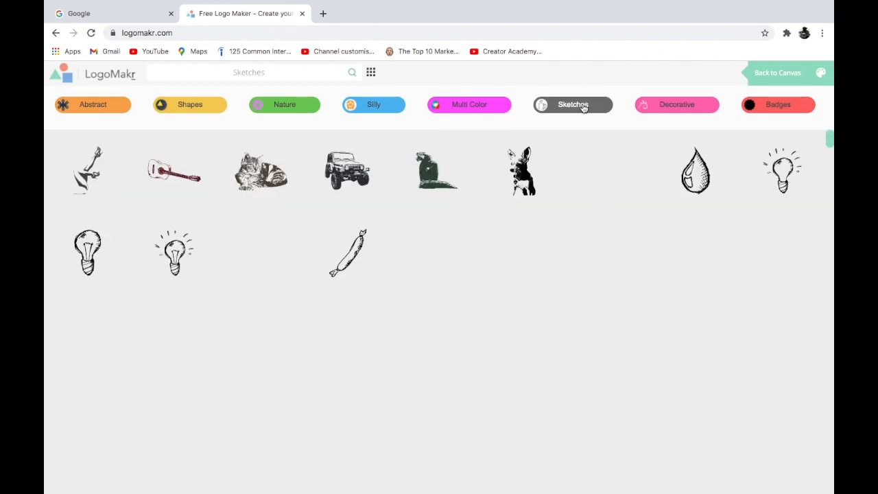
pyautogui.scroll(-4, 398, 215)
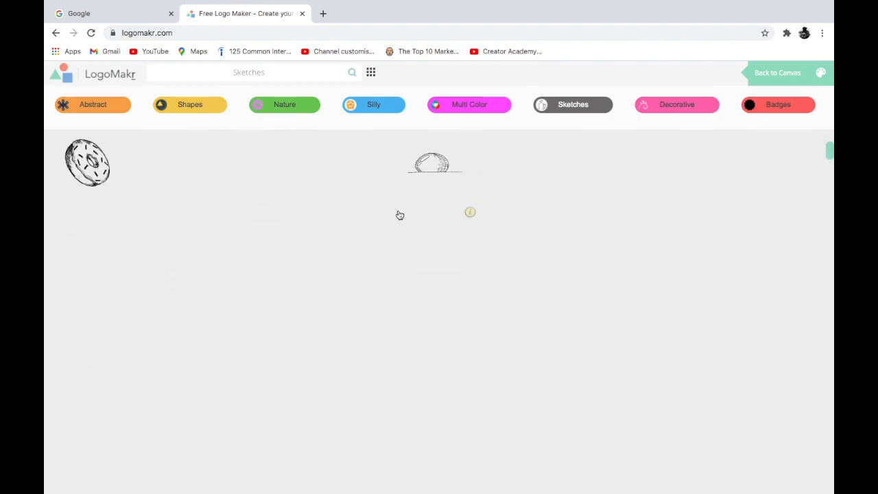
pyautogui.scroll(4, 400, 215)
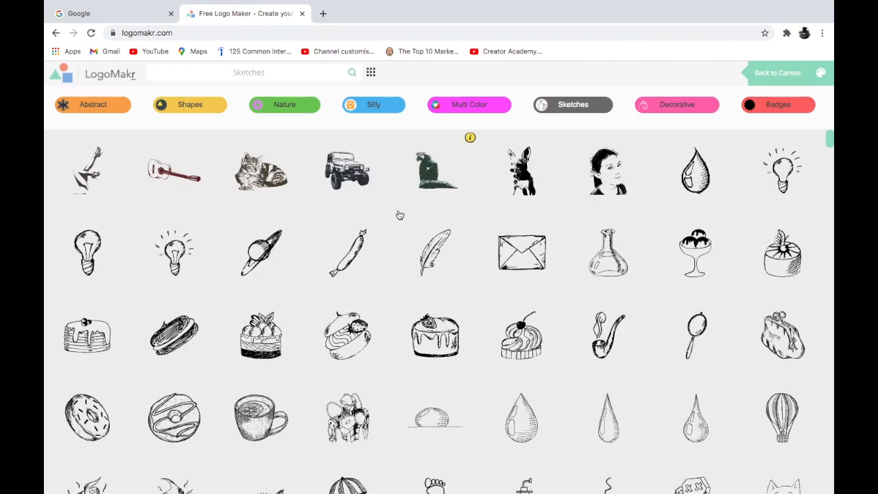
pyautogui.scroll(-4, 433, 336)
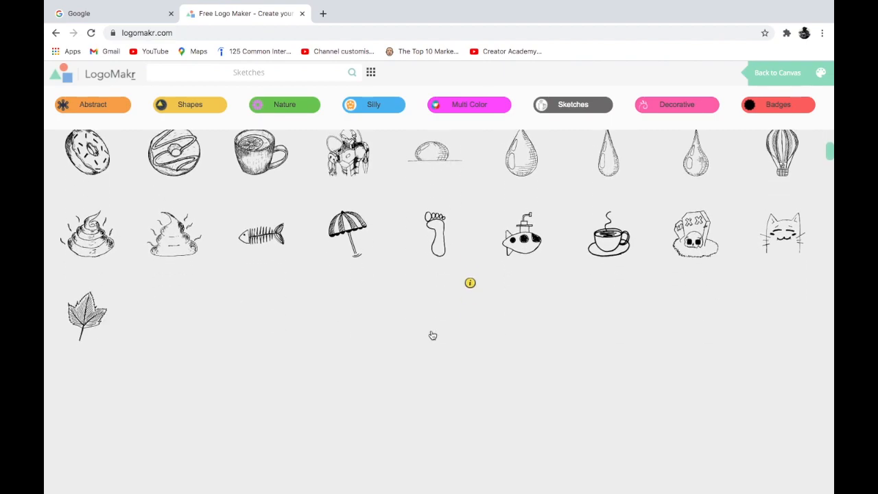
pyautogui.scroll(4, 439, 309)
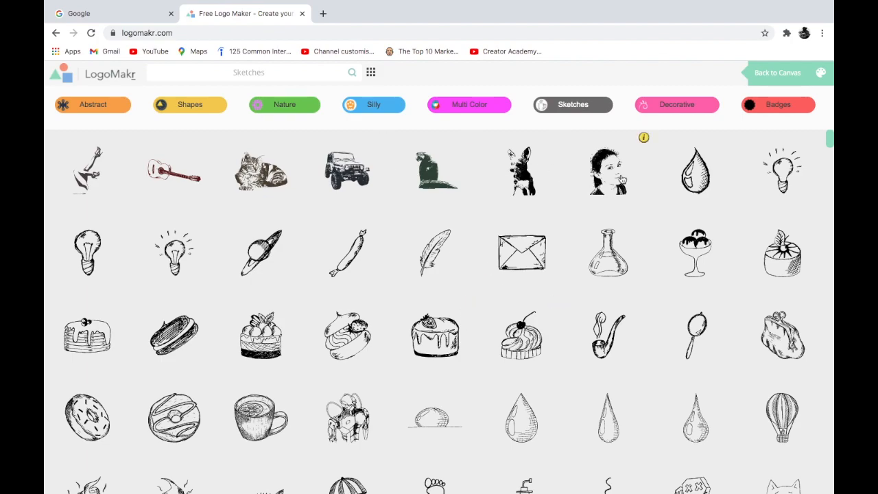
# - Browse the graphics in the Decorative category, revisiting the Sketches and Multi Color categories
pyautogui.click(672, 108)
pyautogui.click(546, 112)
pyautogui.click(477, 112)
pyautogui.click(682, 107)
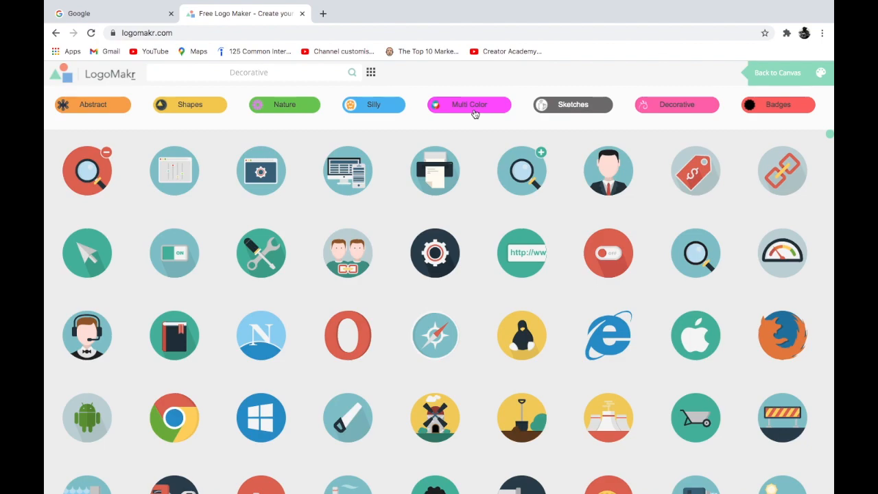
pyautogui.click(668, 105)
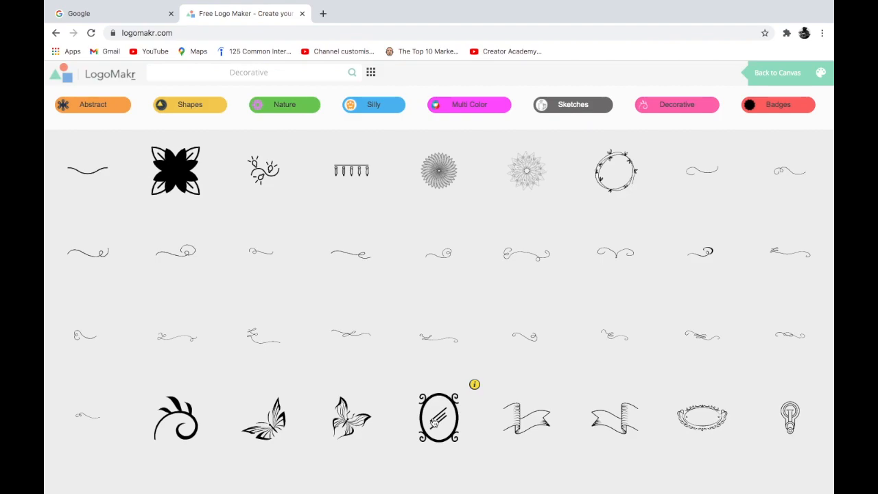
# - Look through the Badges category and add the double-outlined shield with the pointed, scalloped top to the canvas
pyautogui.click(759, 107)
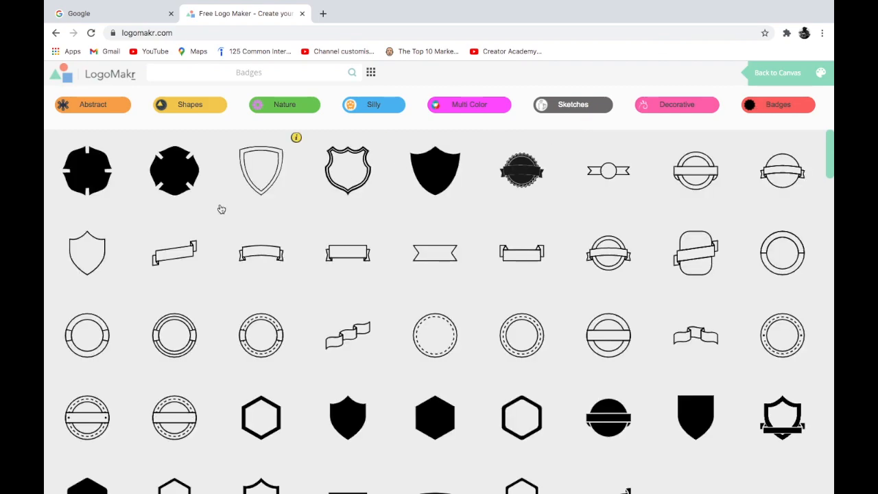
pyautogui.scroll(-2, 378, 275)
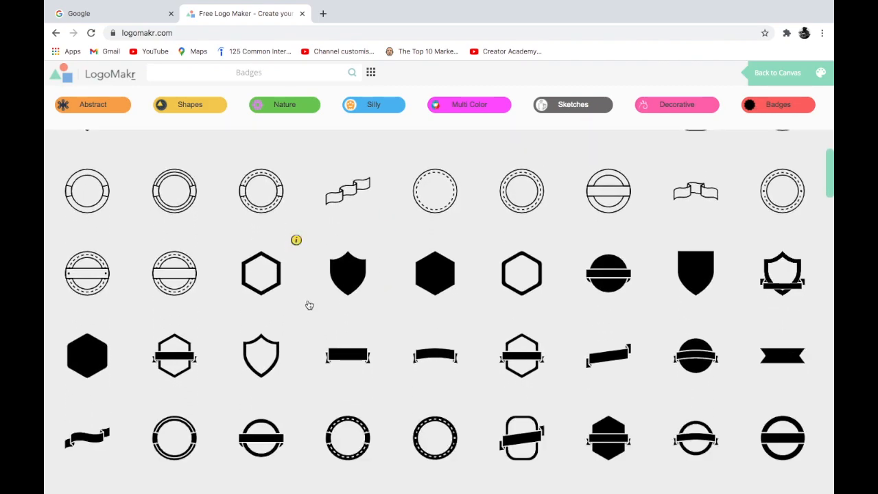
pyautogui.scroll(-3, 542, 439)
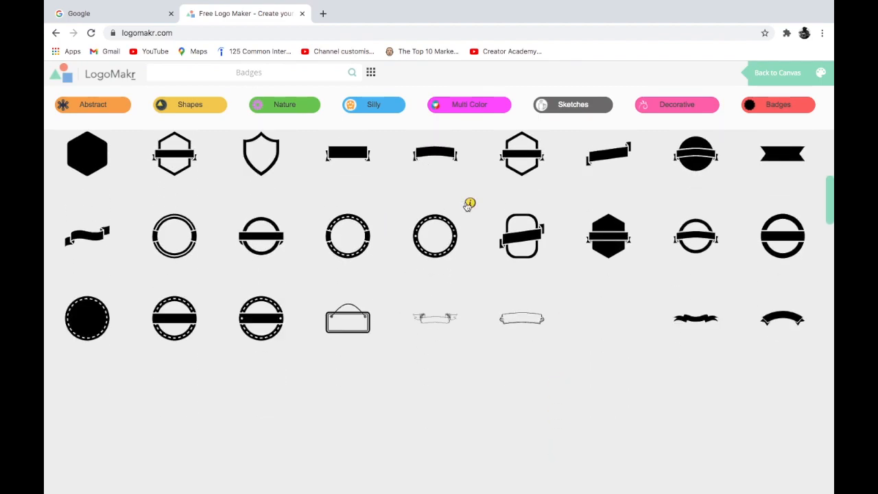
pyautogui.scroll(4, 467, 205)
pyautogui.scroll(-3, 730, 220)
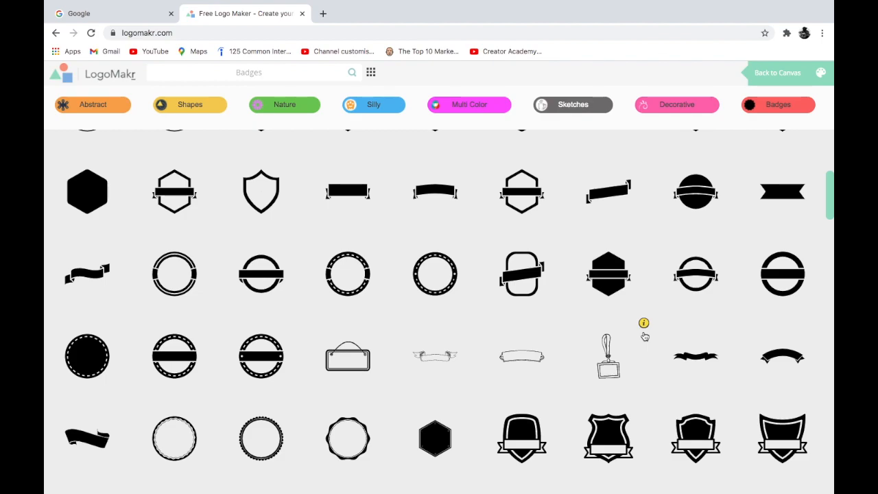
pyautogui.scroll(5, 397, 314)
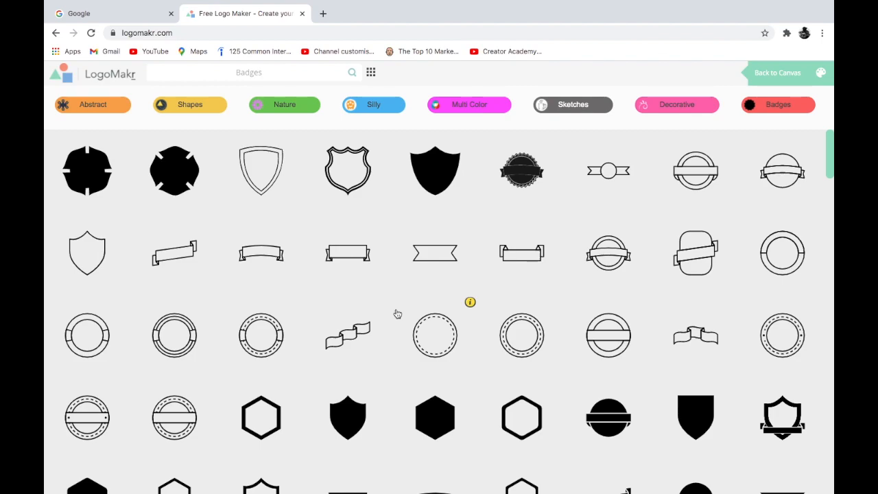
pyautogui.click(335, 183)
# - Enlarge the shield to nearly the full canvas height and position it around the "Triple T Tutorials" text
pyautogui.moveTo(419, 251); pyautogui.dragTo(337, 251)
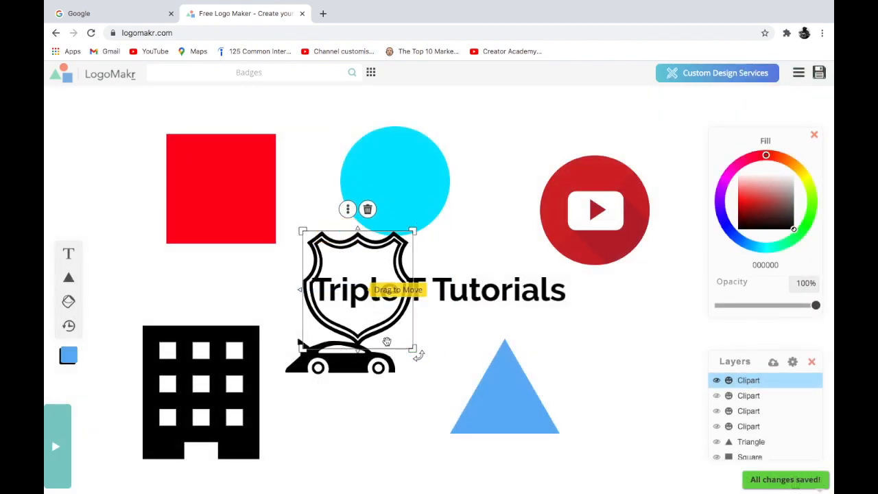
pyautogui.moveTo(409, 348); pyautogui.dragTo(553, 491)
pyautogui.moveTo(466, 371); pyautogui.dragTo(417, 295)
pyautogui.moveTo(506, 418); pyautogui.dragTo(635, 491)
pyautogui.moveTo(496, 402); pyautogui.dragTo(489, 343)
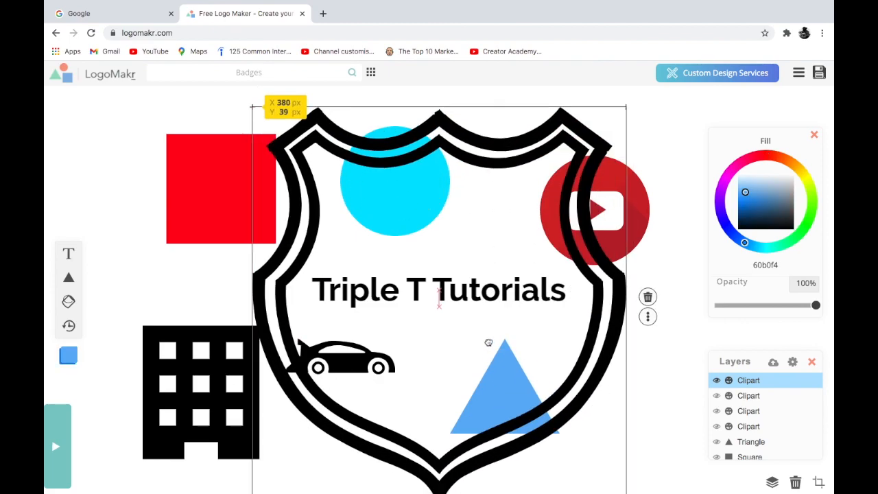
pyautogui.moveTo(404, 352); pyautogui.dragTo(390, 347)
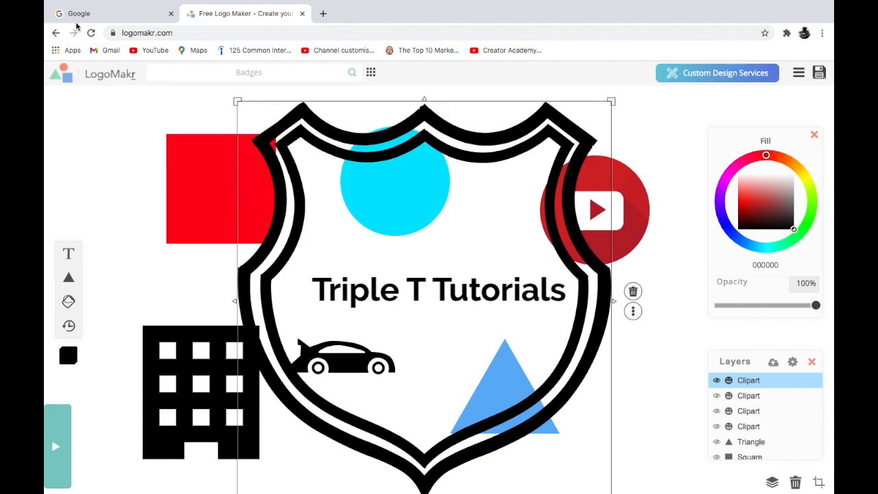
# - Enlarge the shield a little more and recentre it on the artwork
pyautogui.moveTo(501, 421); pyautogui.dragTo(484, 313)
pyautogui.moveTo(595, 393); pyautogui.dragTo(629, 430)
pyautogui.moveTo(502, 356); pyautogui.dragTo(518, 471)
# - Shrink the "Triple T Tutorials" text and centre it inside the shield, clear of the border
pyautogui.moveTo(508, 292); pyautogui.dragTo(495, 291)
pyautogui.moveTo(268, 303); pyautogui.dragTo(604, 334)
pyautogui.click(508, 291)
pyautogui.moveTo(578, 308); pyautogui.dragTo(551, 300)
pyautogui.moveTo(603, 335); pyautogui.dragTo(274, 285)
pyautogui.moveTo(279, 318); pyautogui.dragTo(269, 310)
# - Move the triangle, cyan circle and YouTube icon inside the shield, and place the building at its centre
pyautogui.moveTo(519, 399); pyautogui.dragTo(495, 385)
pyautogui.moveTo(400, 186); pyautogui.dragTo(353, 204)
pyautogui.moveTo(595, 213); pyautogui.dragTo(504, 206)
pyautogui.moveTo(201, 392); pyautogui.dragTo(423, 285)
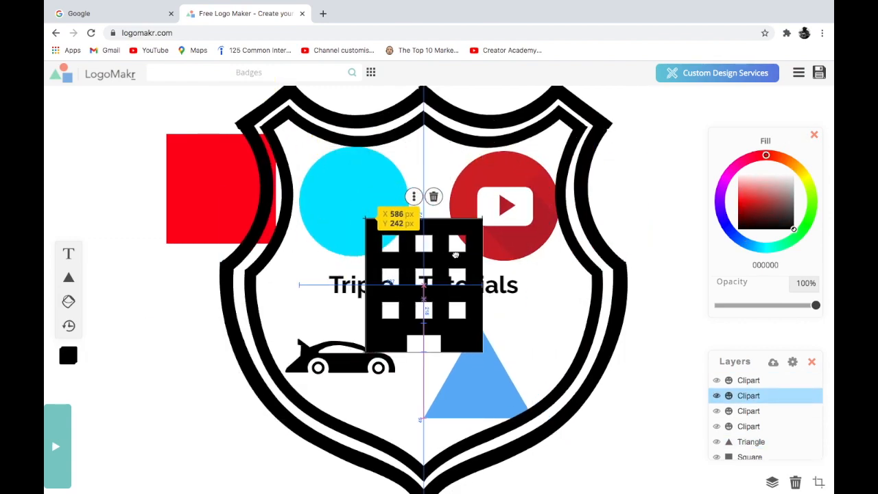
# - Send the building and the shield to the back so the shapes and icons lie above the shield
pyautogui.rightClick(446, 223)
pyautogui.click(478, 229)
pyautogui.rightClick(450, 258)
pyautogui.click(488, 187)
pyautogui.rightClick(423, 275)
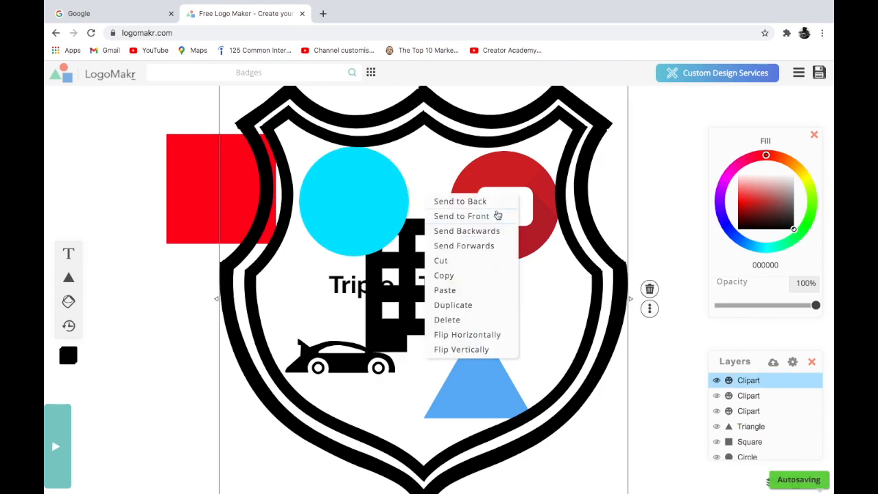
pyautogui.click(487, 203)
pyautogui.rightClick(425, 275)
pyautogui.click(485, 204)
# - Shift the shield aside to the left and recolour the "Triple T Tutorials" text to turquoise 00ffcf
pyautogui.click(410, 294)
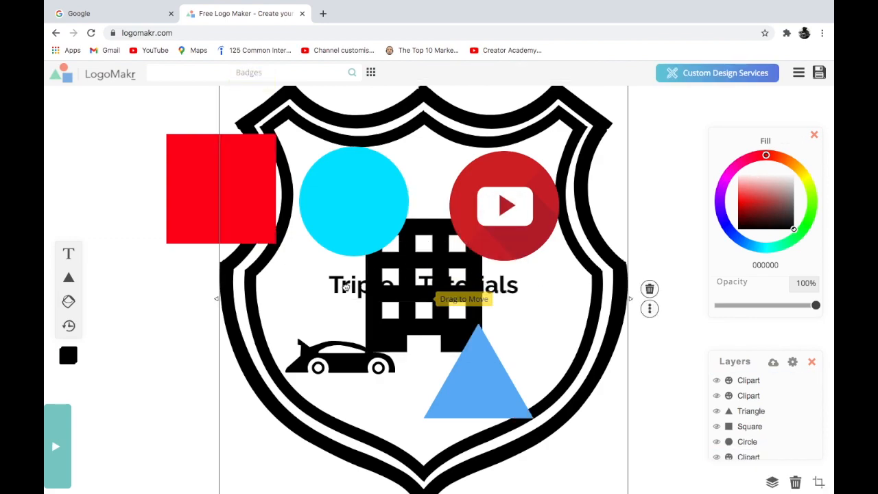
pyautogui.moveTo(407, 297); pyautogui.dragTo(205, 284)
pyautogui.click(350, 286)
pyautogui.click(775, 247)
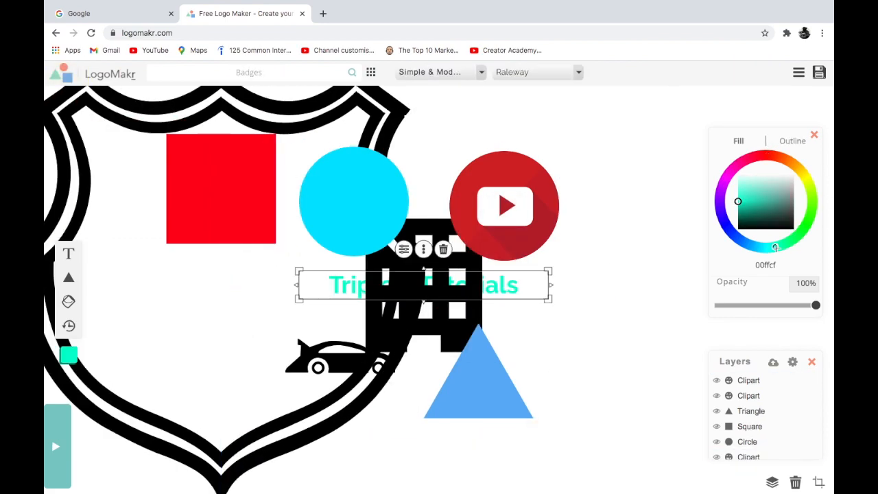
# - Move the shield back around the artwork and layer the centred building behind the turquoise text
pyautogui.moveTo(244, 435); pyautogui.dragTo(432, 446)
pyautogui.moveTo(444, 303); pyautogui.dragTo(537, 287)
pyautogui.click(419, 285)
pyautogui.click(400, 290)
pyautogui.moveTo(400, 290)
pyautogui.mouseDown()
pyautogui.moveTo(392, 288)
pyautogui.moveTo(400, 283)
pyautogui.mouseUp()
pyautogui.moveTo(519, 293); pyautogui.dragTo(406, 284)
pyautogui.rightClick(437, 281)
pyautogui.click(483, 230)
pyautogui.rightClick(430, 314)
pyautogui.click(476, 262)
# - Move the red square inside the shield below the cyan circle and shrink it to fit beside the text
pyautogui.moveTo(360, 198); pyautogui.dragTo(360, 205)
pyautogui.moveTo(252, 190); pyautogui.dragTo(297, 267)
pyautogui.moveTo(315, 320); pyautogui.dragTo(292, 303)
# - Lower the car inside the shield and fine-tune the positions of the triangle, YouTube icon and cyan circle
pyautogui.click(474, 385)
pyautogui.moveTo(348, 362); pyautogui.dragTo(362, 394)
pyautogui.moveTo(480, 394); pyautogui.dragTo(480, 392)
pyautogui.moveTo(504, 221); pyautogui.dragTo(504, 205)
pyautogui.moveTo(373, 194); pyautogui.dragTo(362, 190)
pyautogui.click(489, 290)
pyautogui.click(151, 275)
pyautogui.click(72, 306)
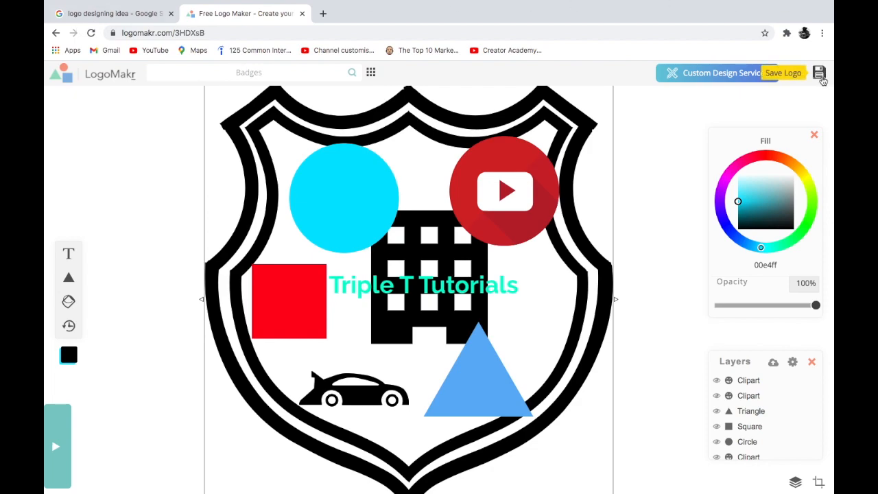
# - Save the logo, download the free low-resolution file and enlarge the window showing the downloaded PNG
pyautogui.click(821, 77)
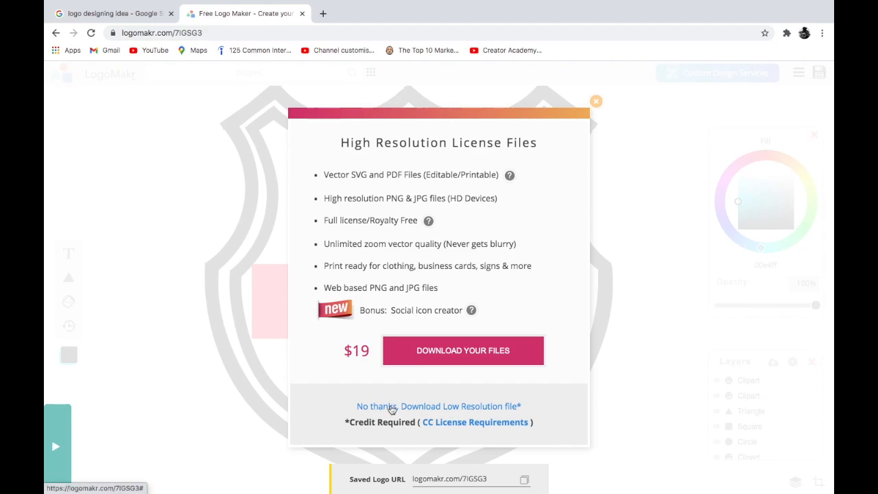
pyautogui.click(392, 410)
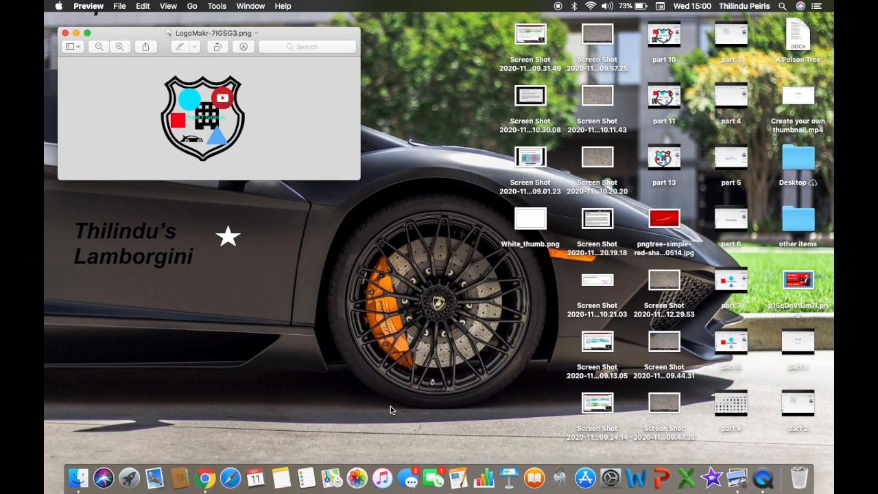
pyautogui.click(86, 35)
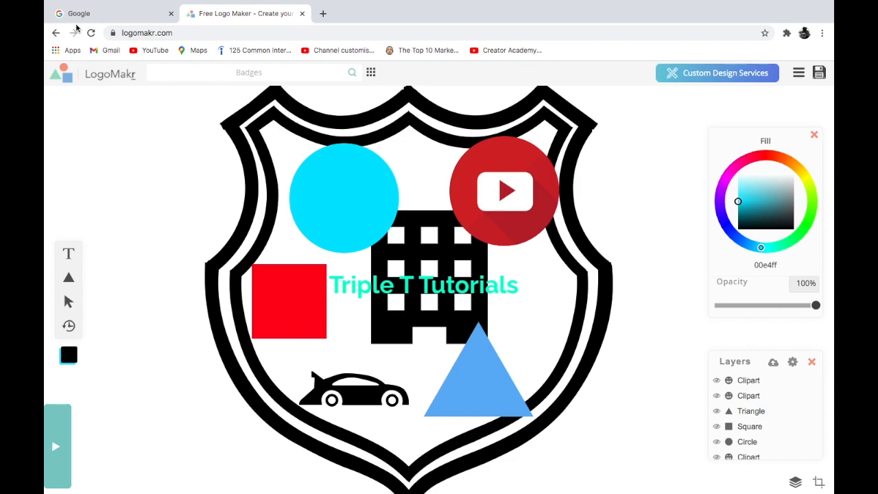
# - Switch to the Google page in the browser and search for "logo designing idea"
pyautogui.click(76, 17)
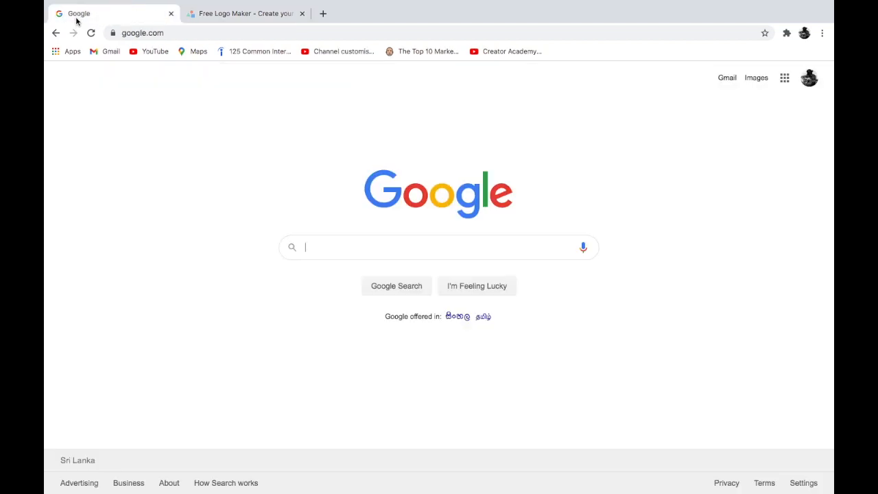
pyautogui.click(378, 247)
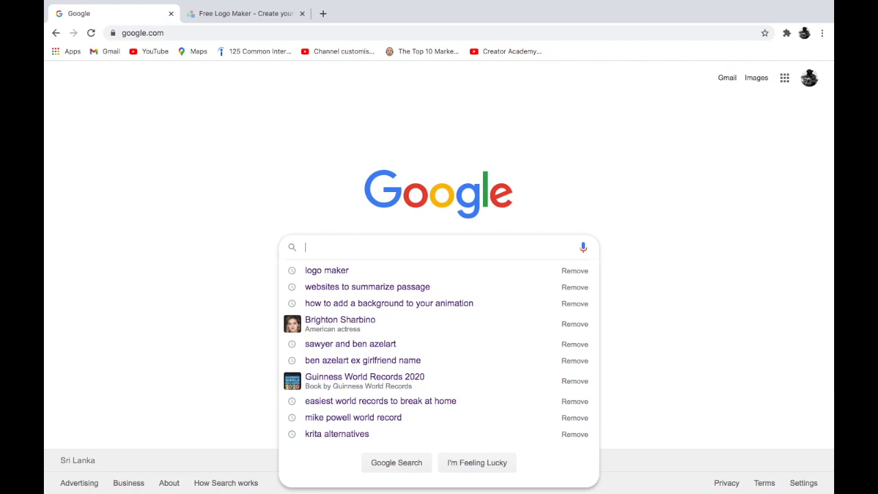
pyautogui.write('logo f')
pyautogui.press('BackSpace')
pyautogui.write('de')
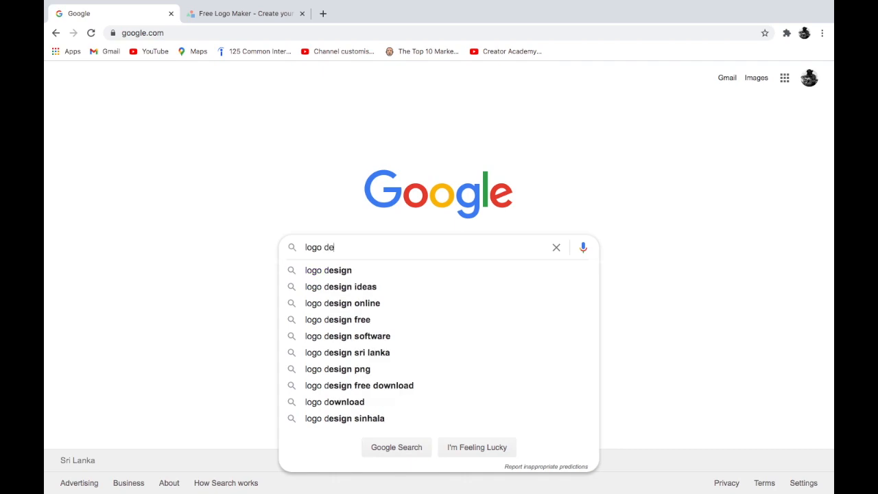
pyautogui.write('sign')
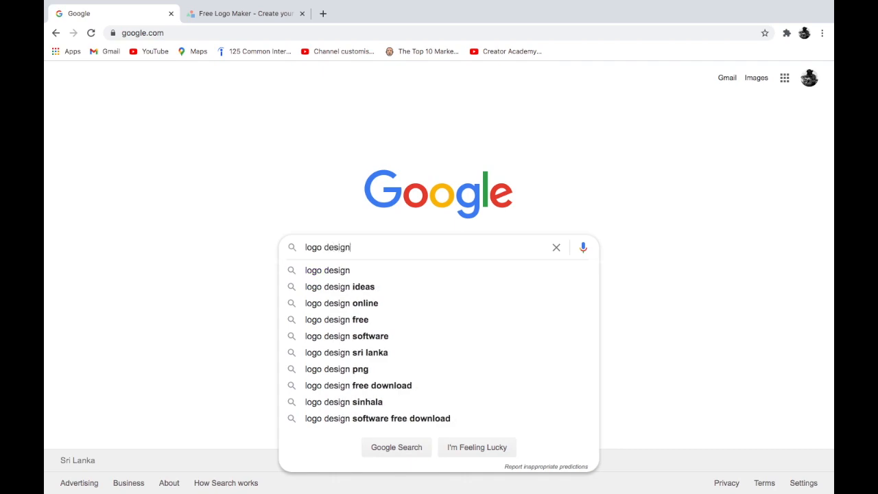
pyautogui.write('ing idea')
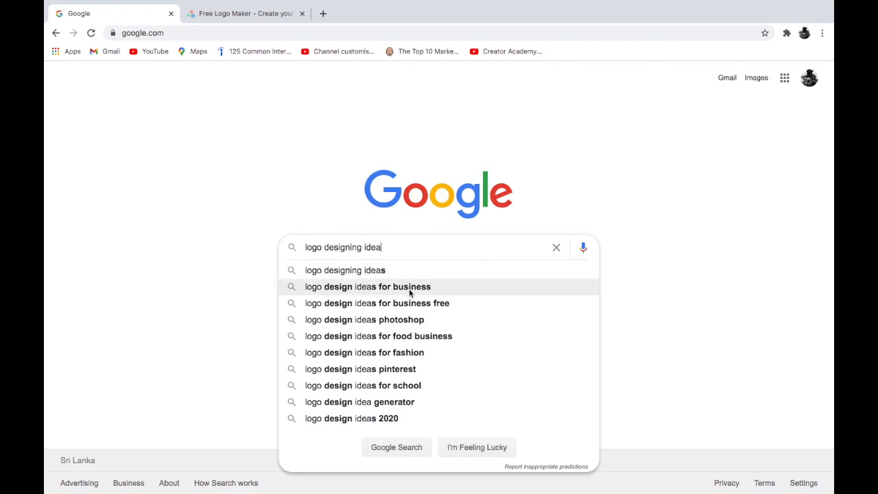
pyautogui.press('Return')
# - Browse the image results for logo inspiration, and return to the logo in LogoMakr
pyautogui.click(187, 126)
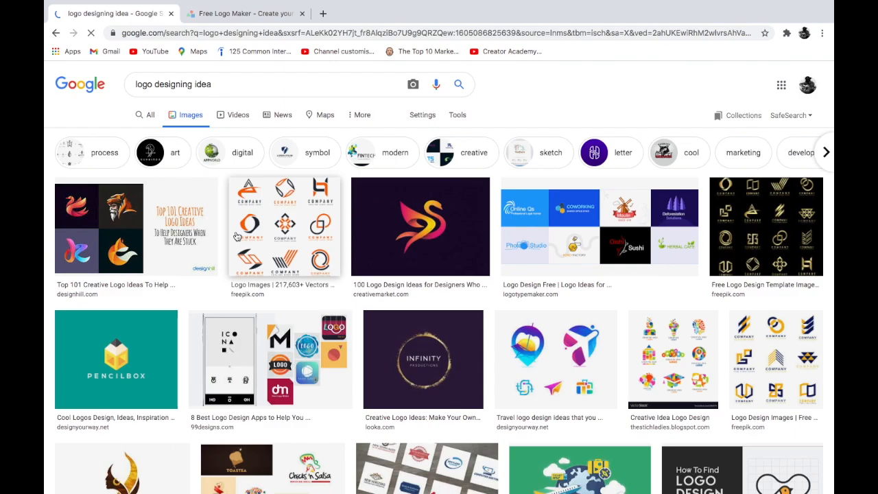
pyautogui.scroll(-9, 237, 237)
pyautogui.scroll(-3, 236, 237)
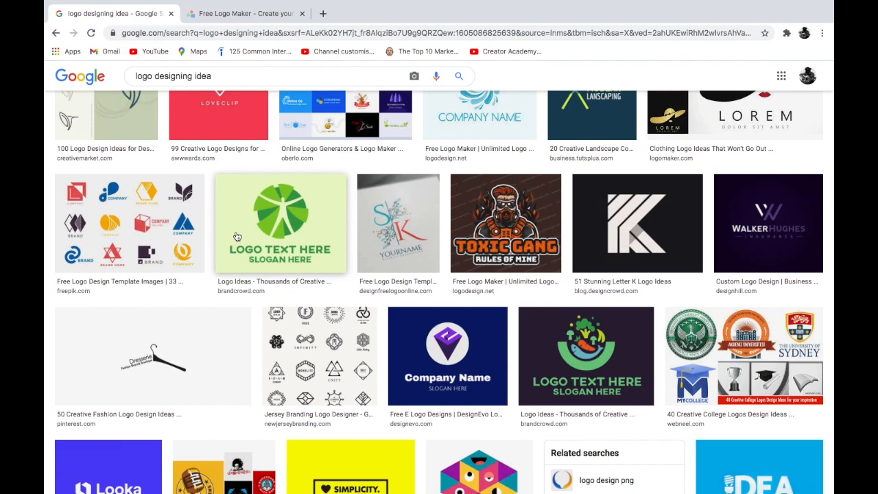
pyautogui.click(257, 21)
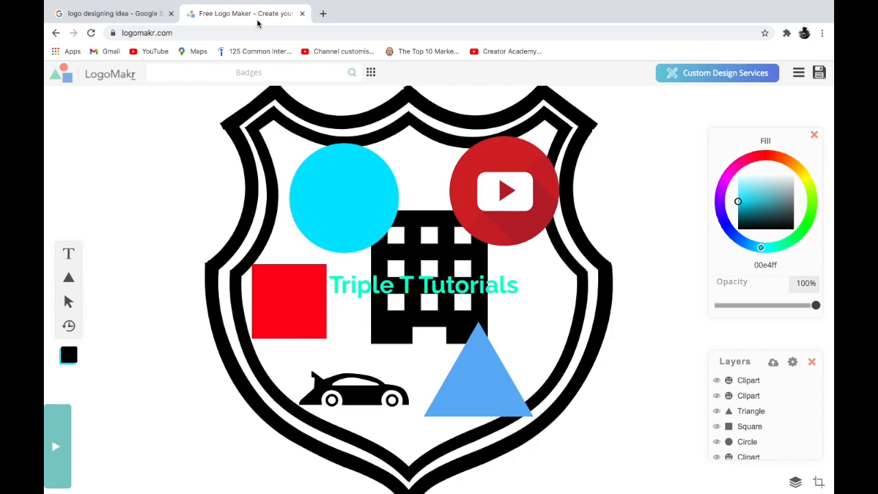